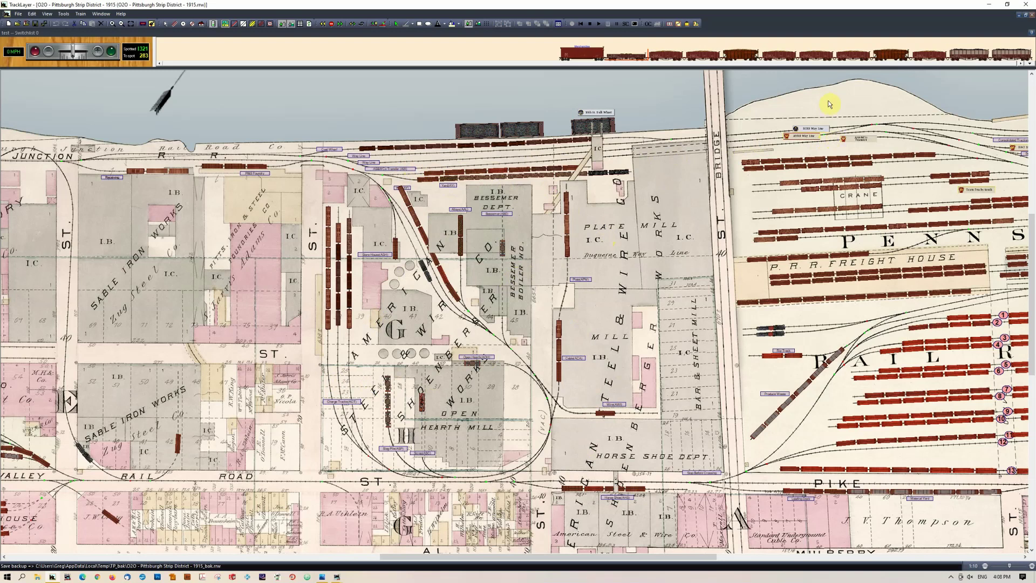
View the steel mill photo June 20, 1906.jpg, and minimize Photos and TrackLayer to reach the JMRI windows
key(alt+Tab)
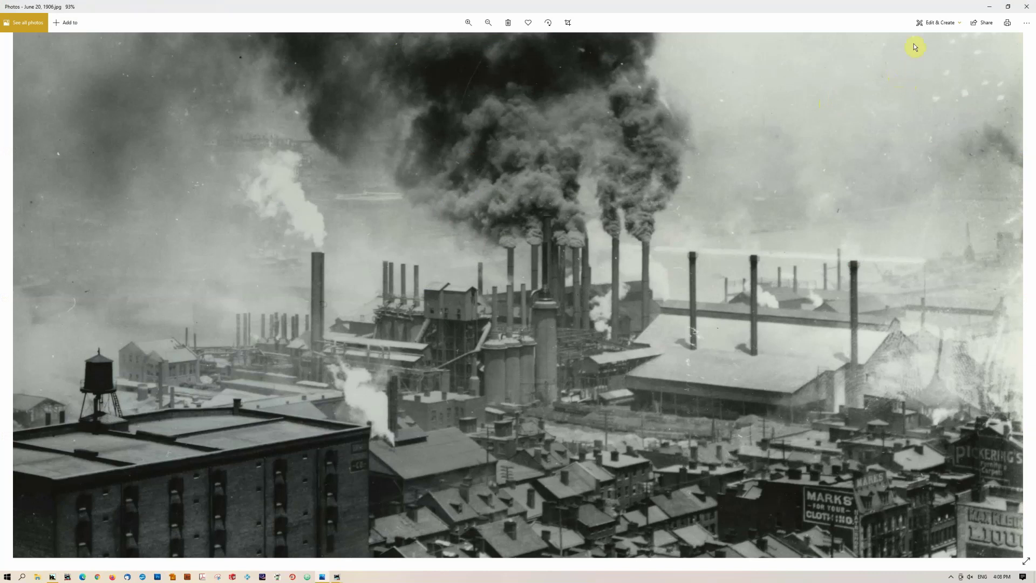
click(988, 6)
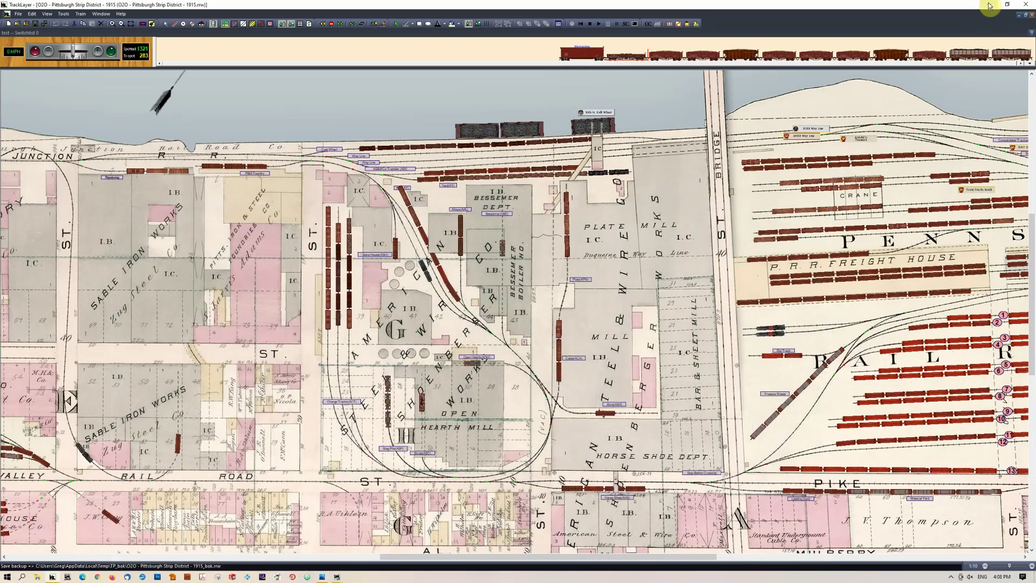
click(989, 6)
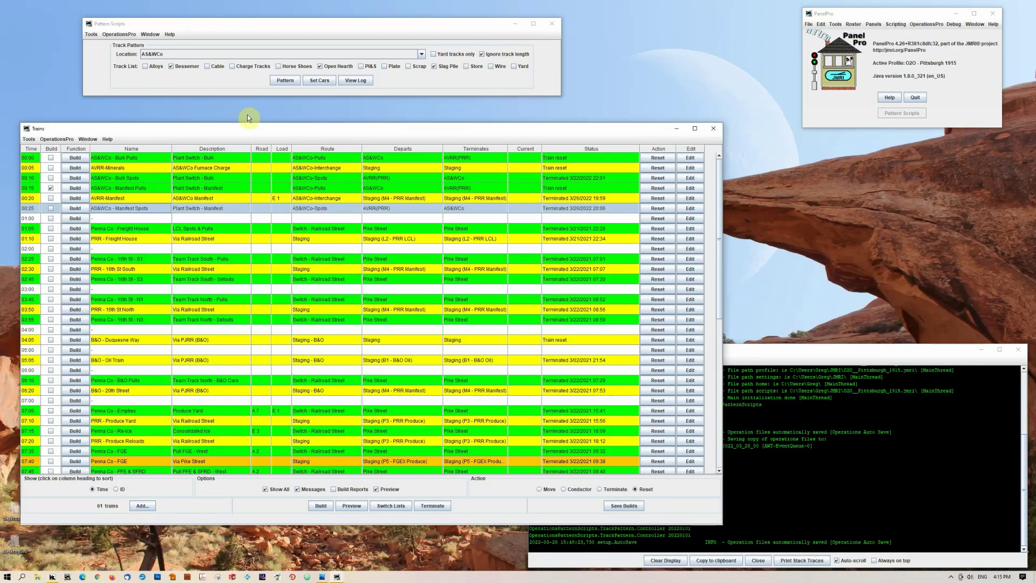
Select the AS&WCo bulk and manifest train groups, as well as the individual manifest trains, to examine how they are organized
shift+click(147, 157)
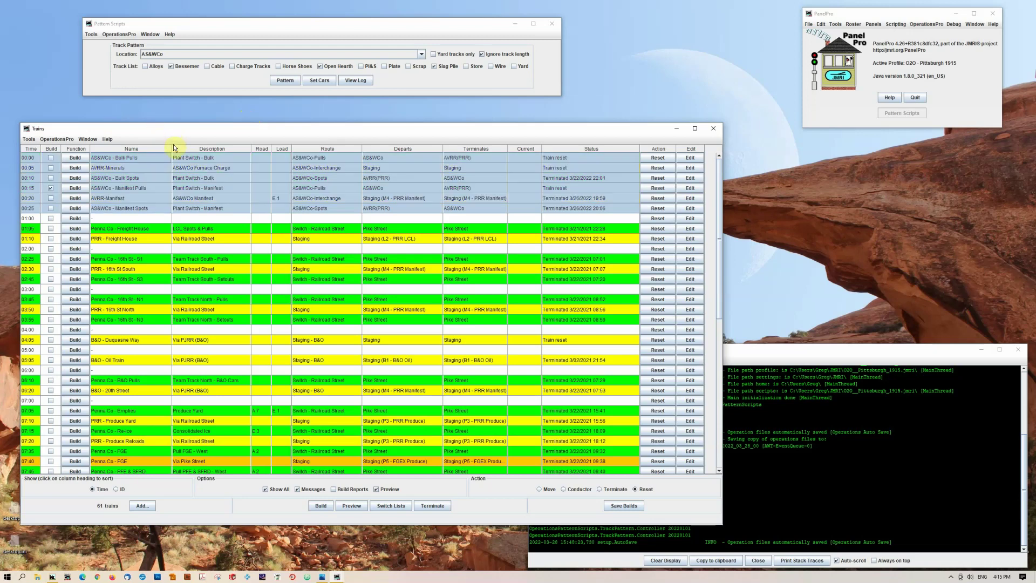
click(152, 158)
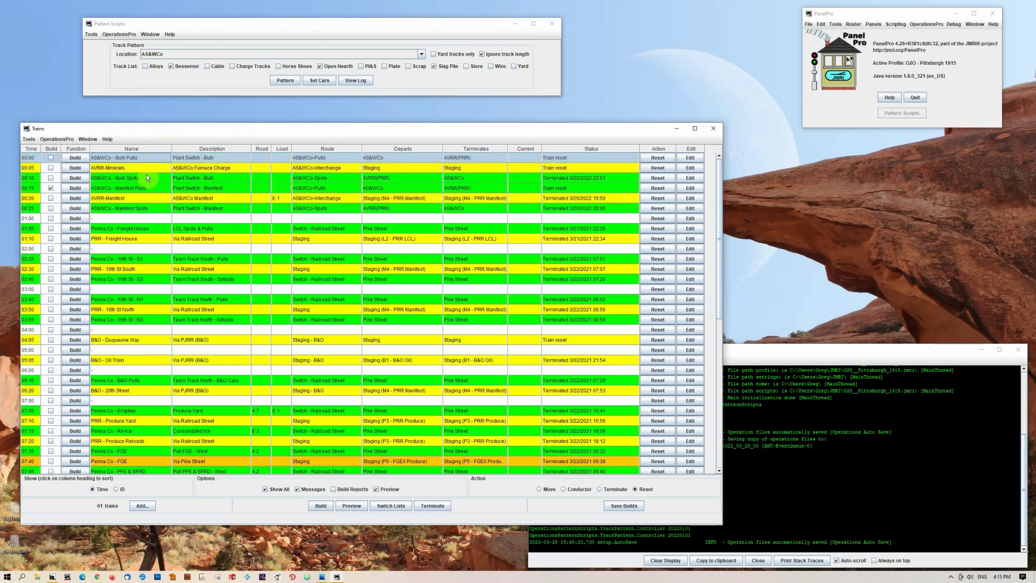
shift+click(146, 174)
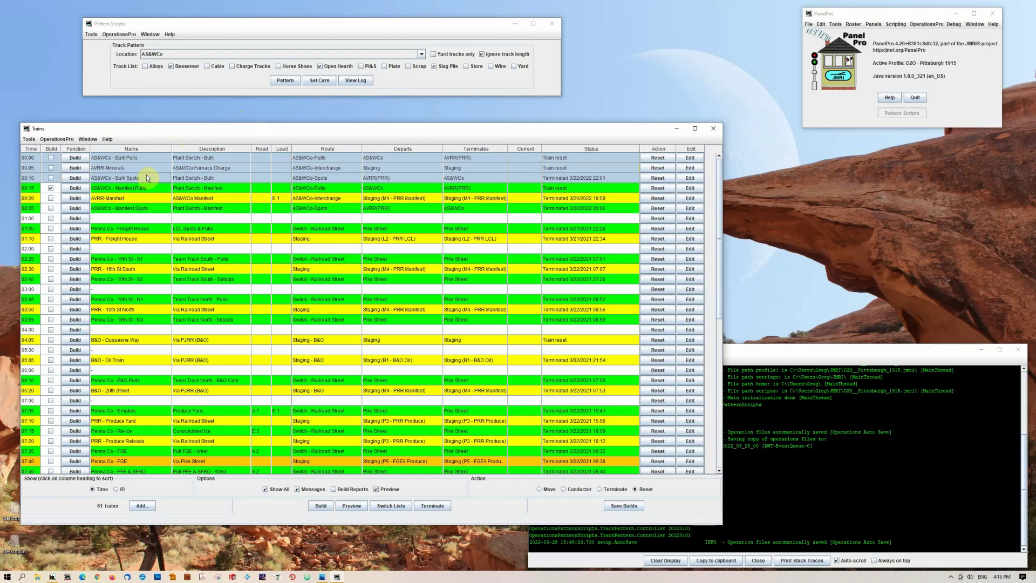
click(140, 188)
shift+click(148, 208)
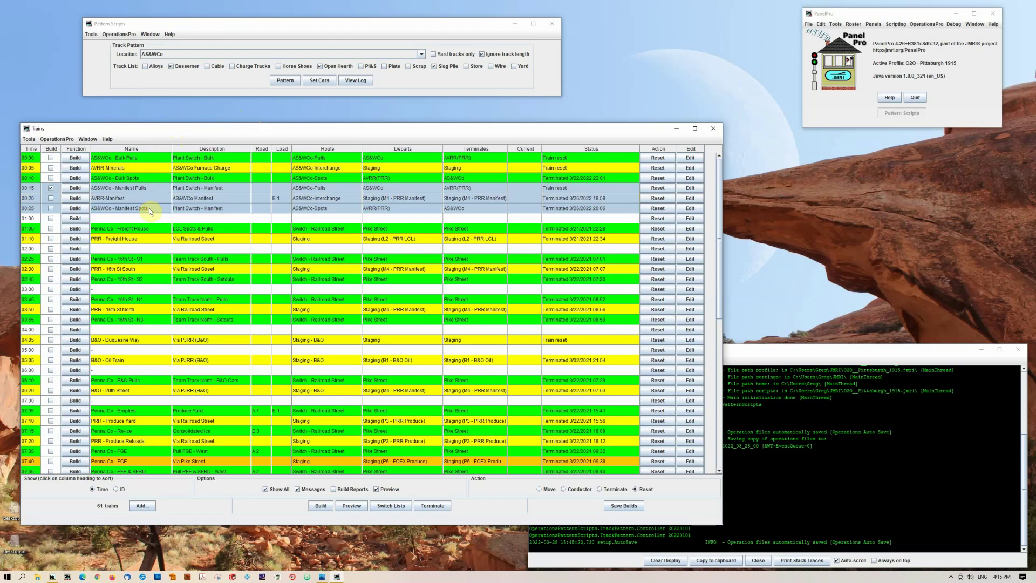
click(141, 187)
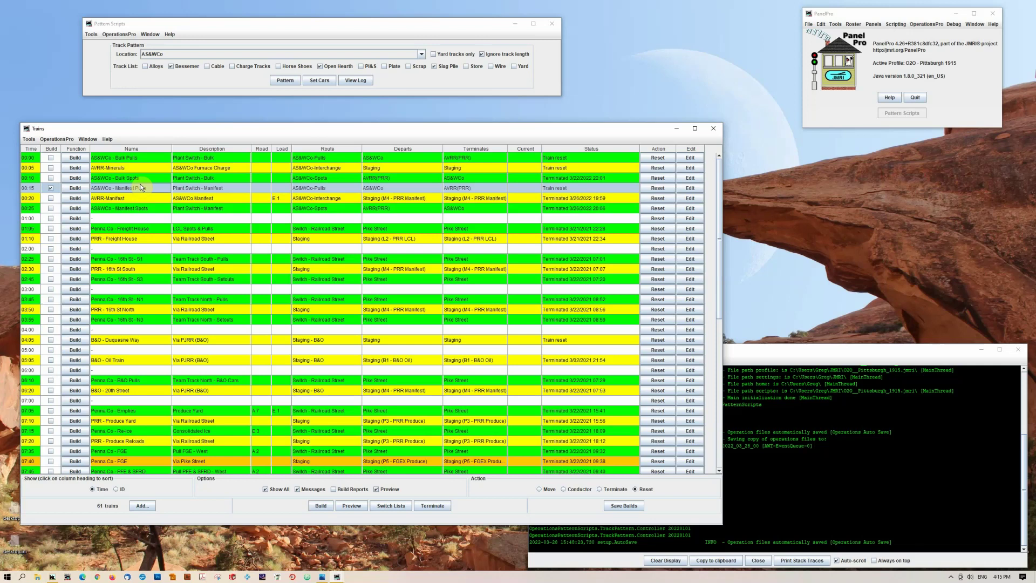
click(144, 195)
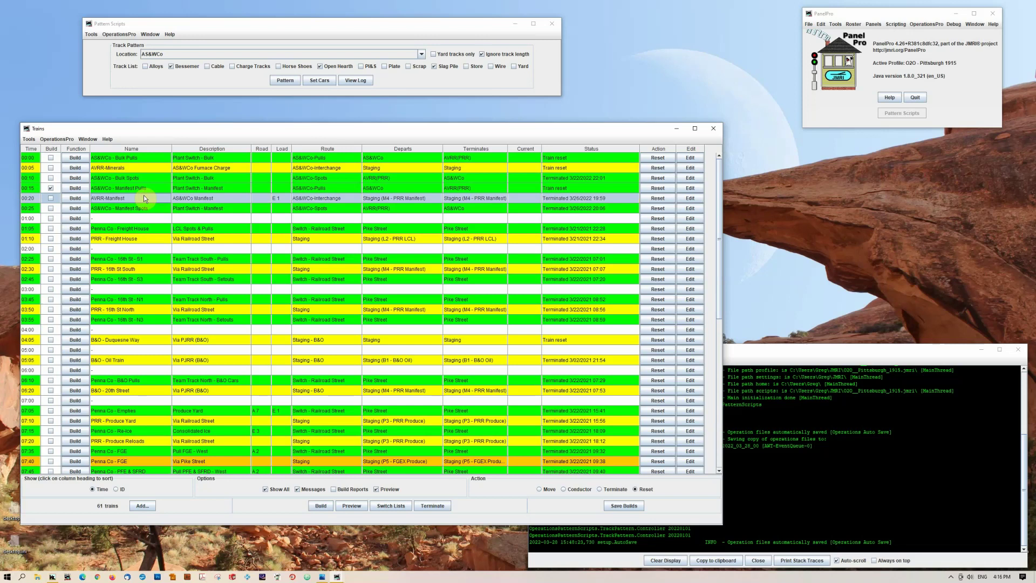
click(145, 210)
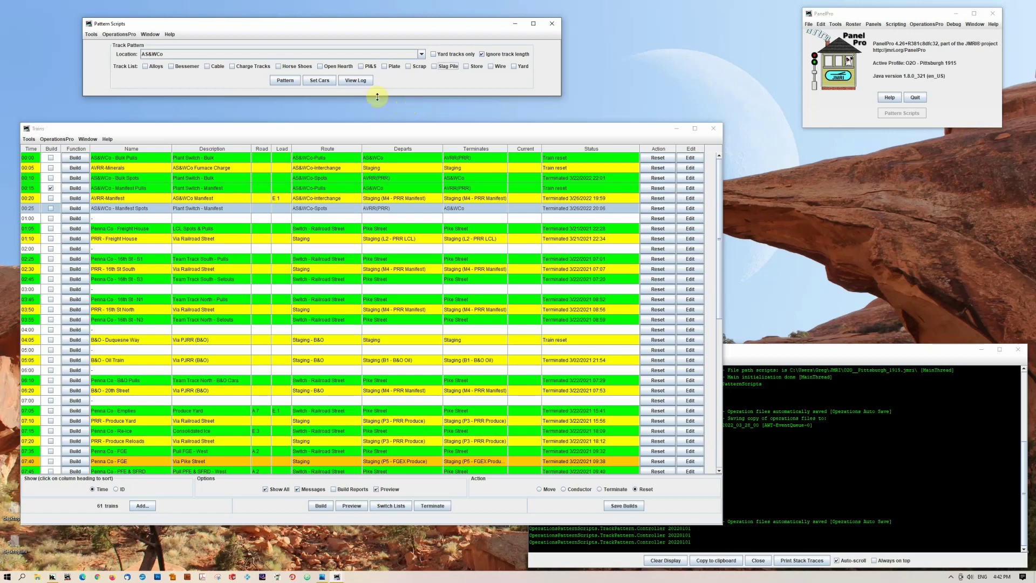
Generate a track pattern report for the Bessemer, Open Hearth and Slag Pile tracks at AS&WCo, review it and close it
click(180, 68)
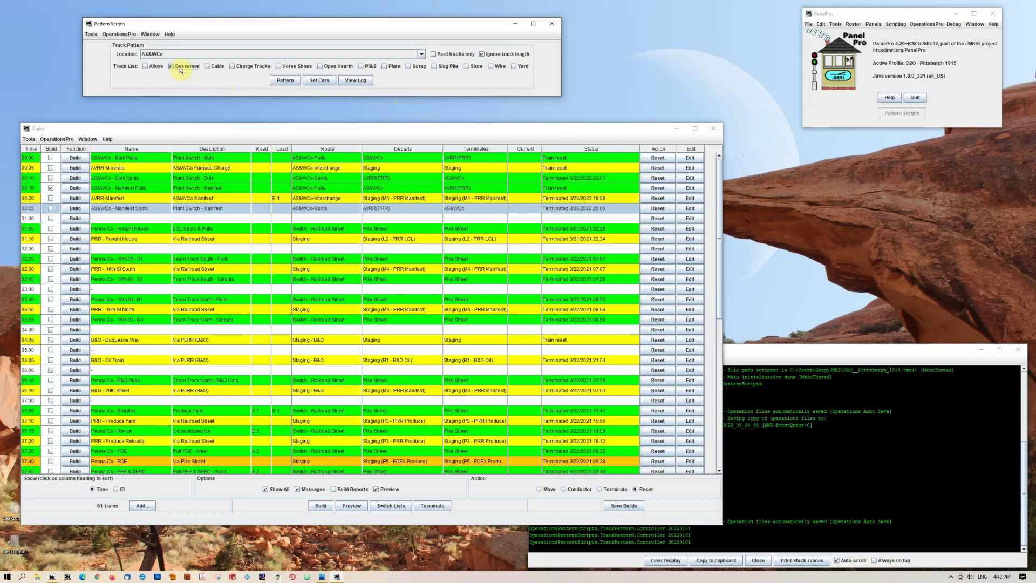
click(322, 66)
click(434, 66)
click(291, 81)
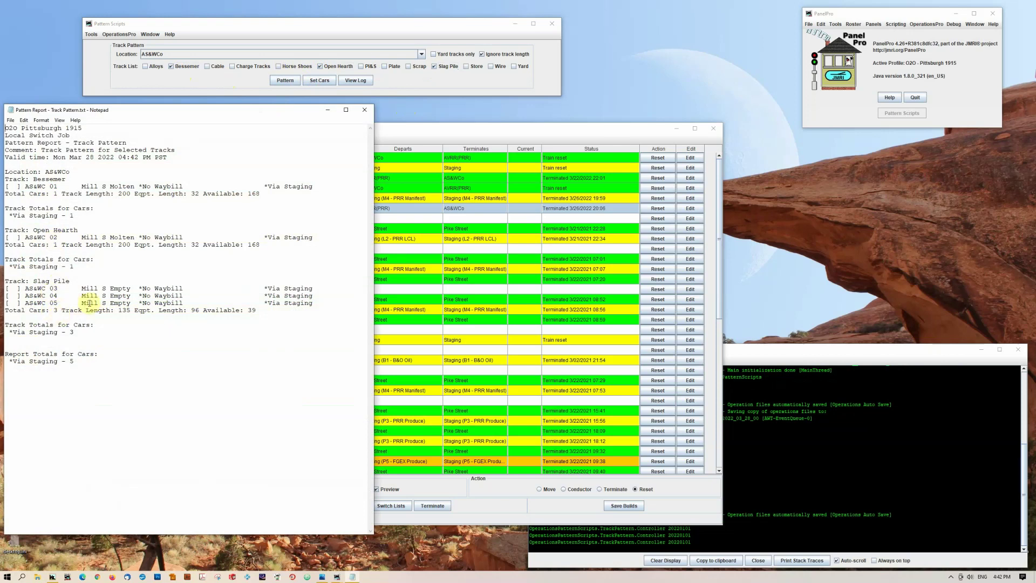
click(366, 111)
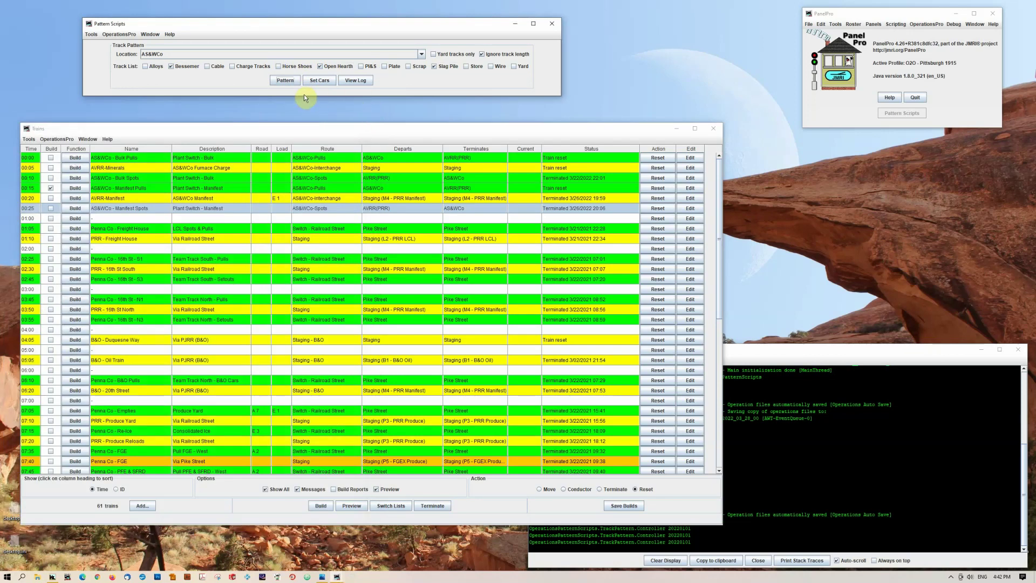
Limit the track selection to Slag Pile and open its Set Cars form
click(172, 66)
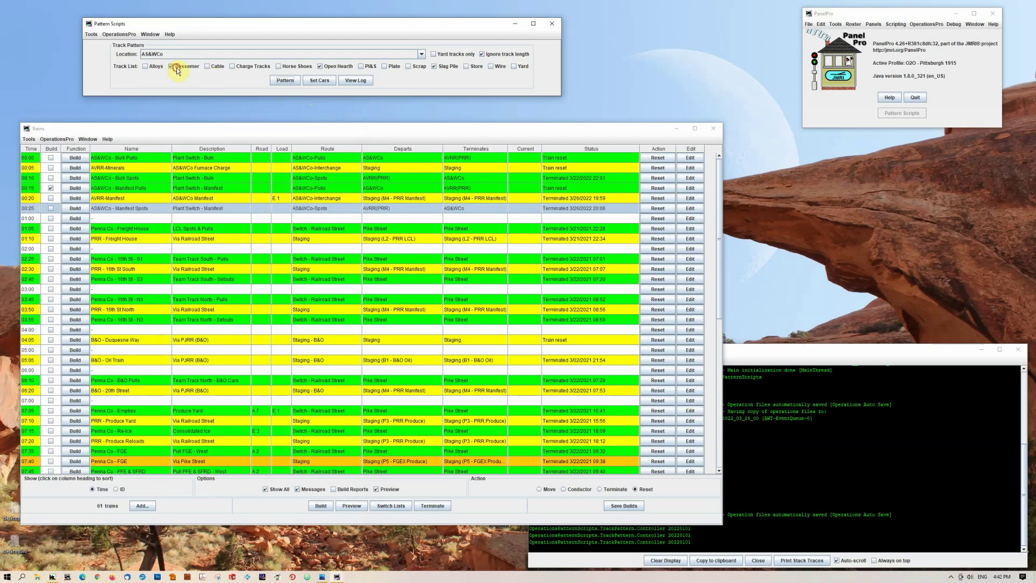
click(338, 66)
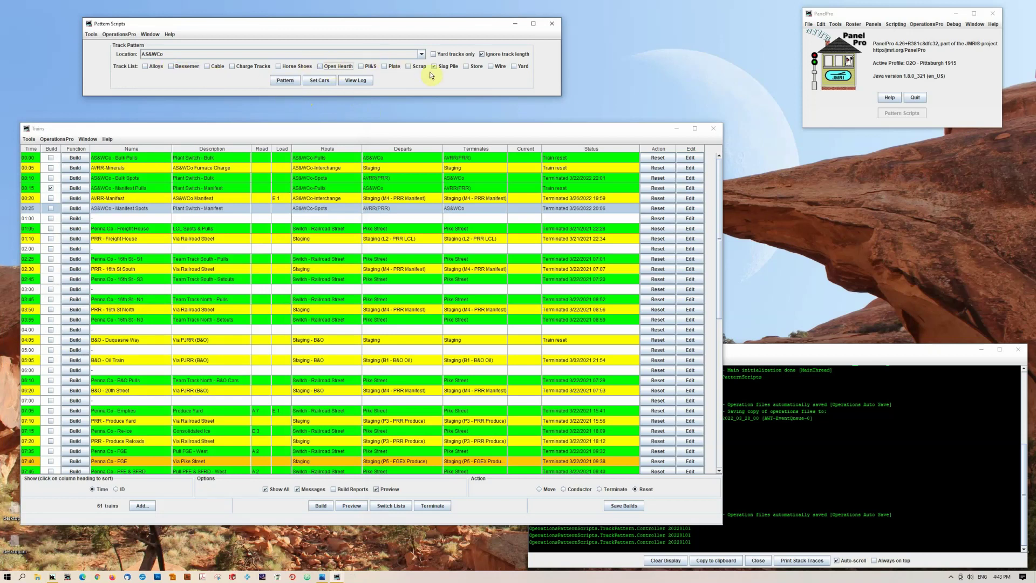
click(315, 81)
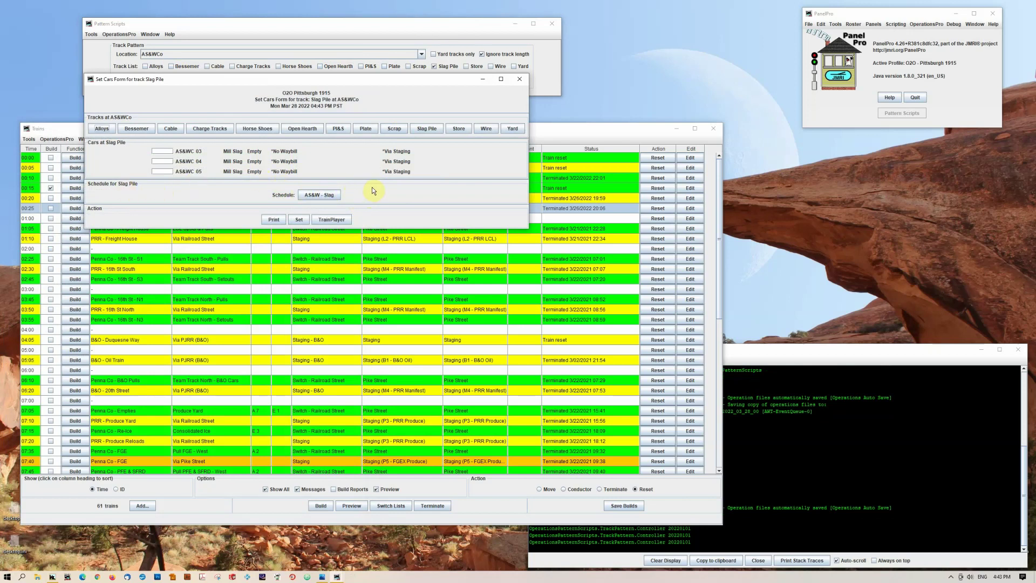
Open the AS&W - Slag schedule from the form, review its car types and loads, and save it
click(326, 197)
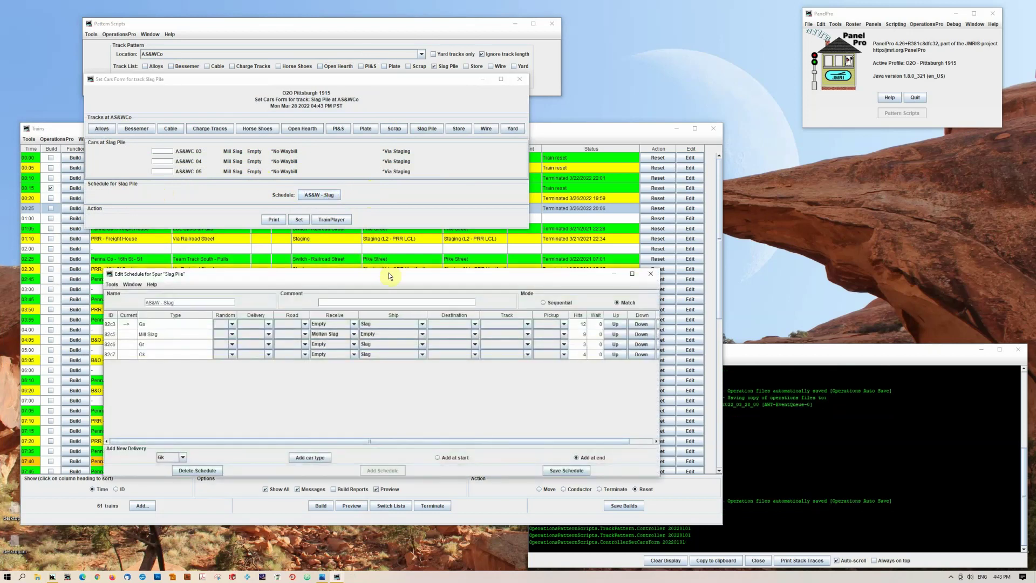
drag(389, 273, 377, 231)
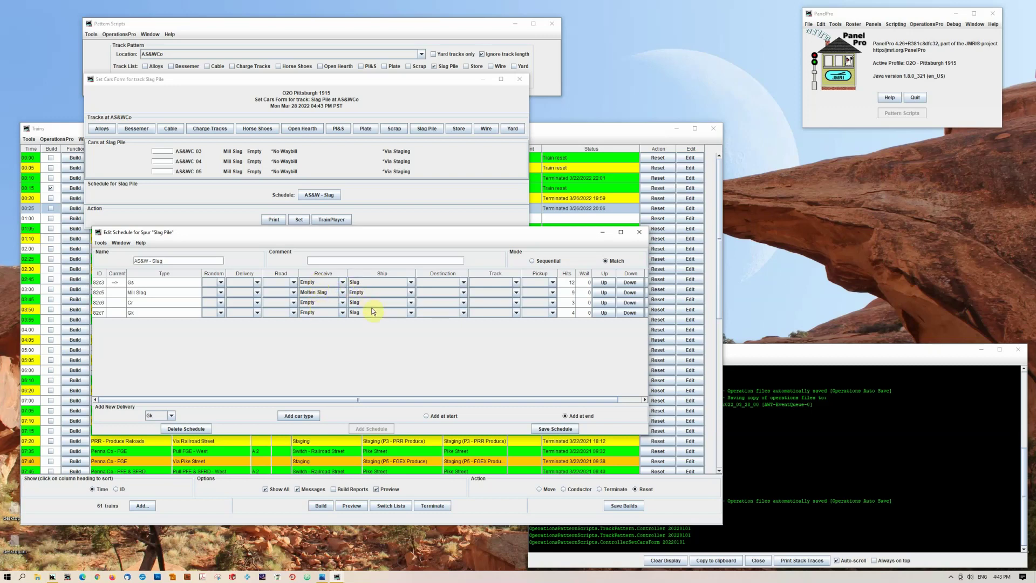
click(571, 429)
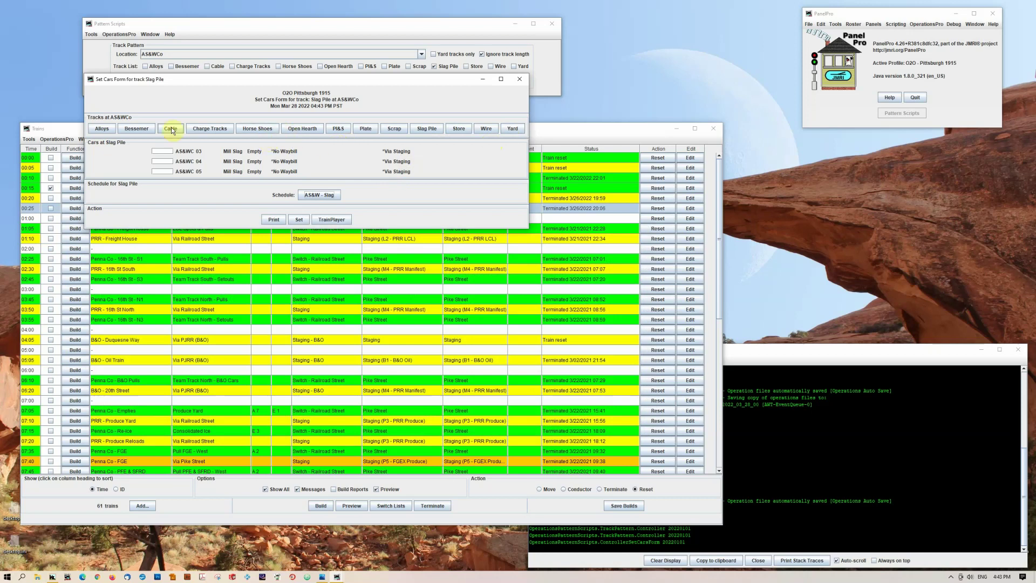
Assign Bessemer as the destination track for the three mill slag cars, AS&WC 03, 04 and 05
click(137, 128)
click(166, 153)
text(Bessemer)
click(167, 163)
click(165, 171)
text(Bessemer)
Print the Slag Pile switch list, review and close it, and set the cars to their assigned track
click(271, 224)
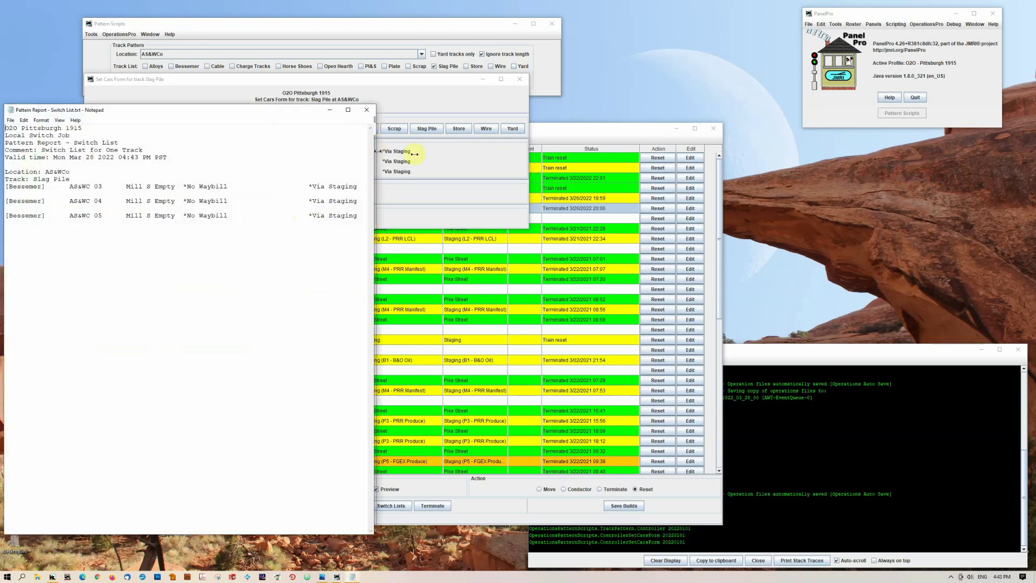
drag(374, 154, 445, 157)
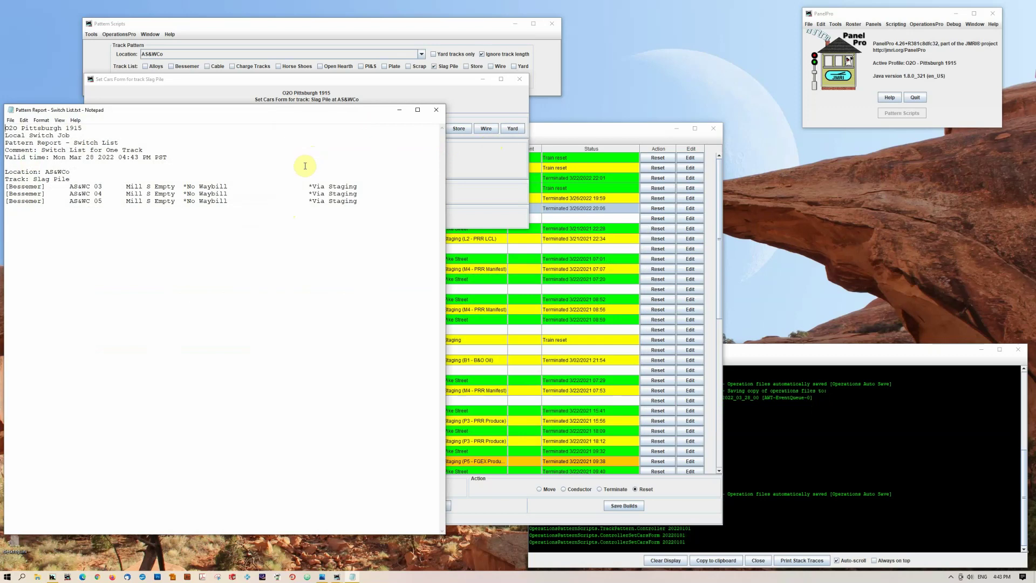
click(439, 113)
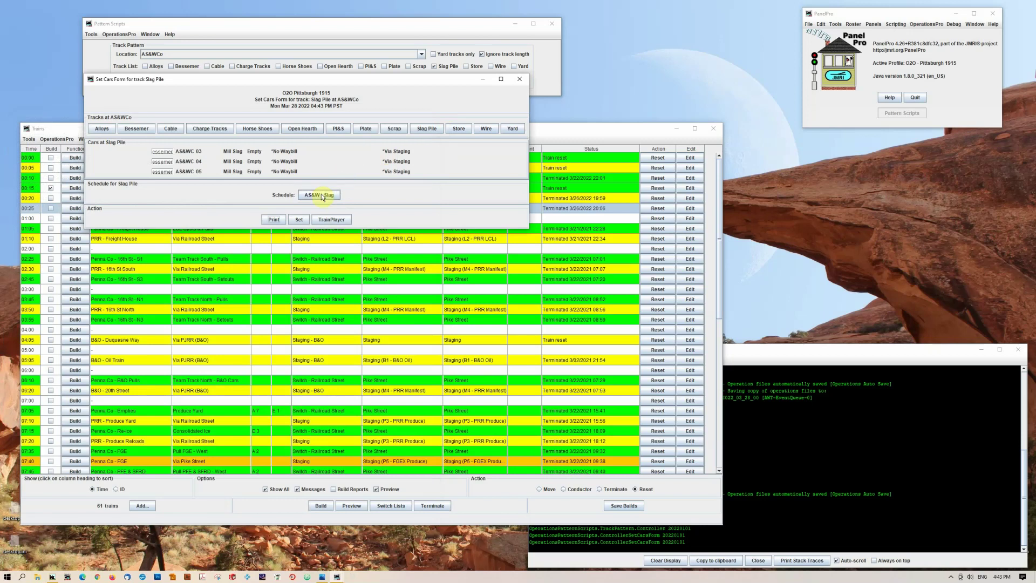
click(299, 219)
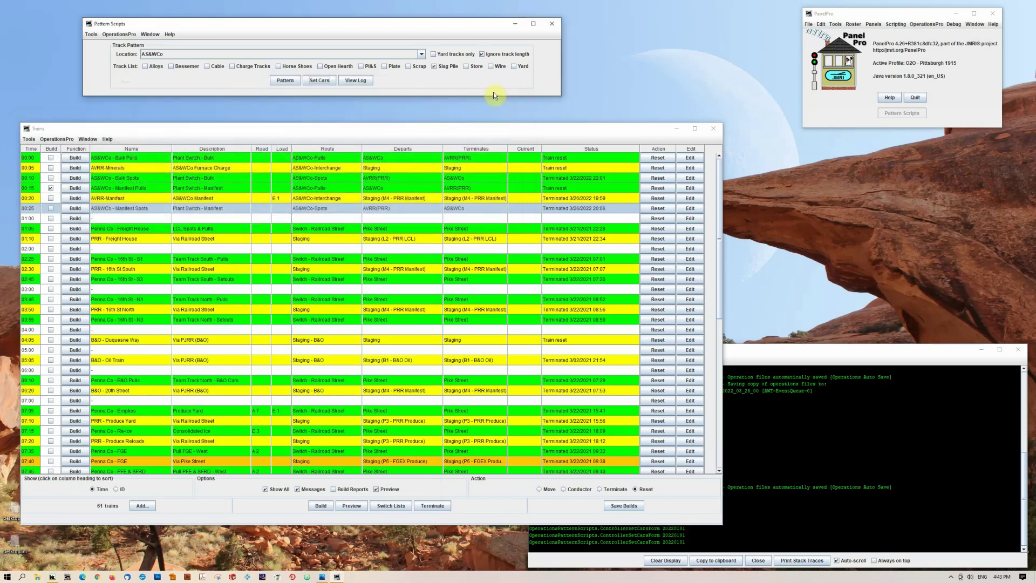
Regenerate the track pattern report with Bessemer and Open Hearth added to Slag Pile to check the moved cars
click(192, 68)
click(329, 65)
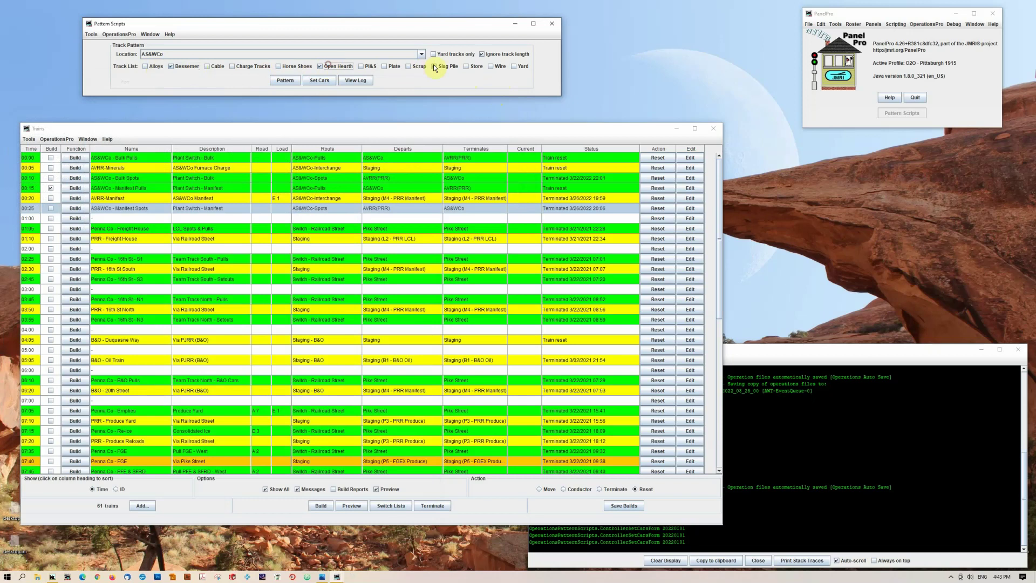
click(285, 80)
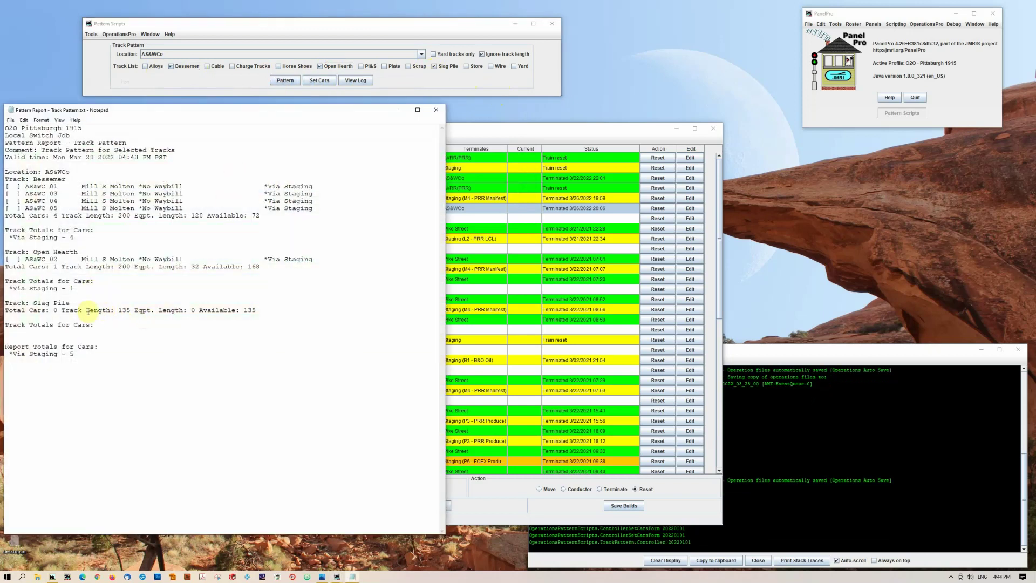
click(432, 111)
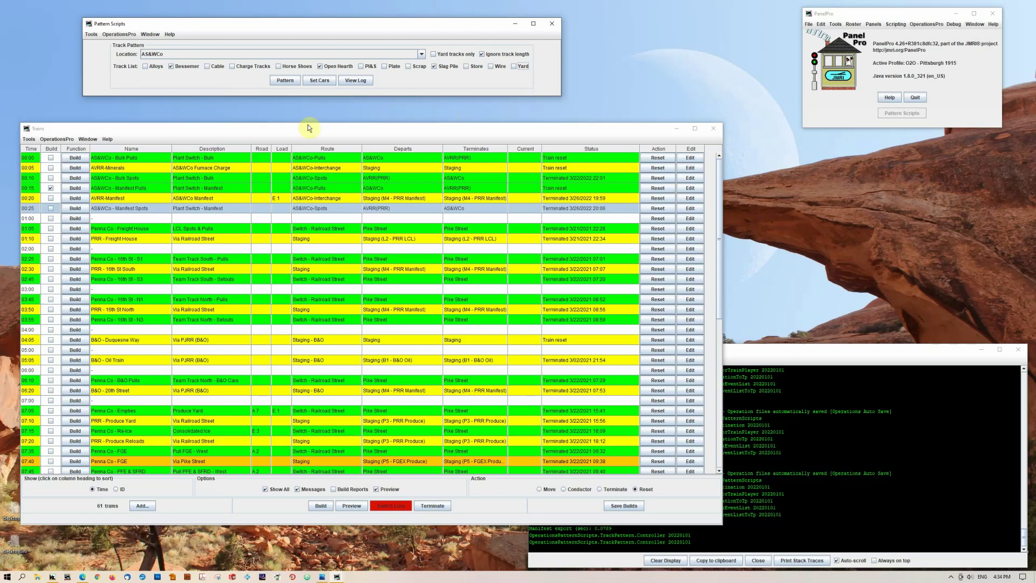
Build the AS&WCo - Manifest Pulls train and preview its manifest
click(137, 187)
click(70, 189)
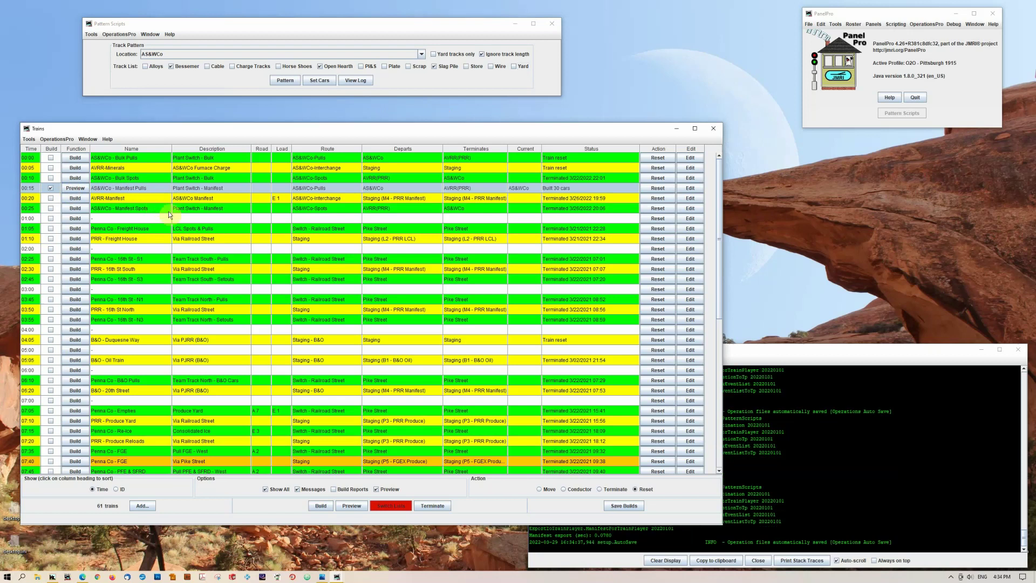
click(82, 189)
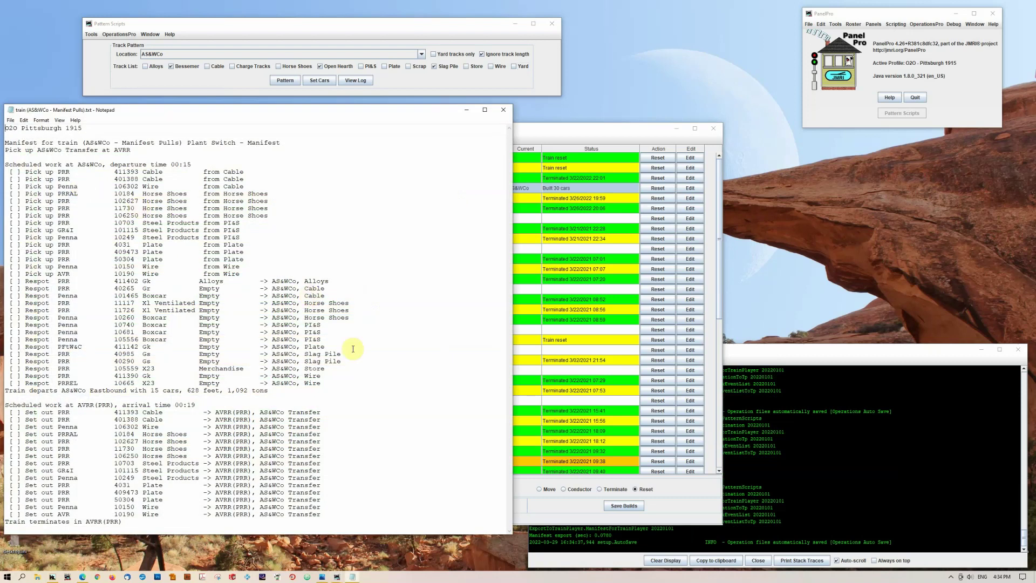
Examine the respot, pick-up and set-out entries and the departing car total in the manifest, and close it
drag(329, 384, 300, 279)
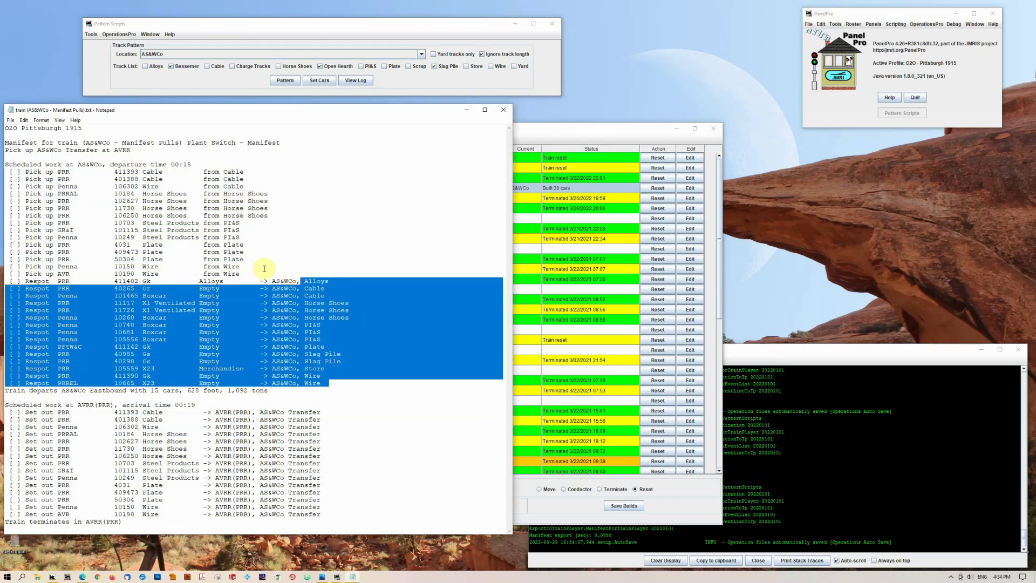
drag(253, 270, 213, 172)
drag(312, 470, 271, 412)
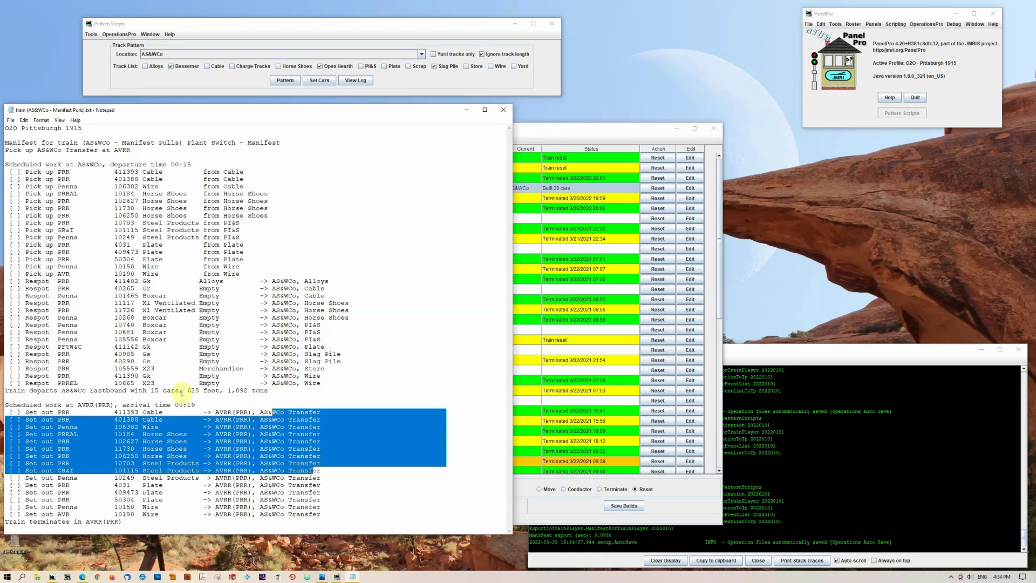
drag(152, 392, 179, 389)
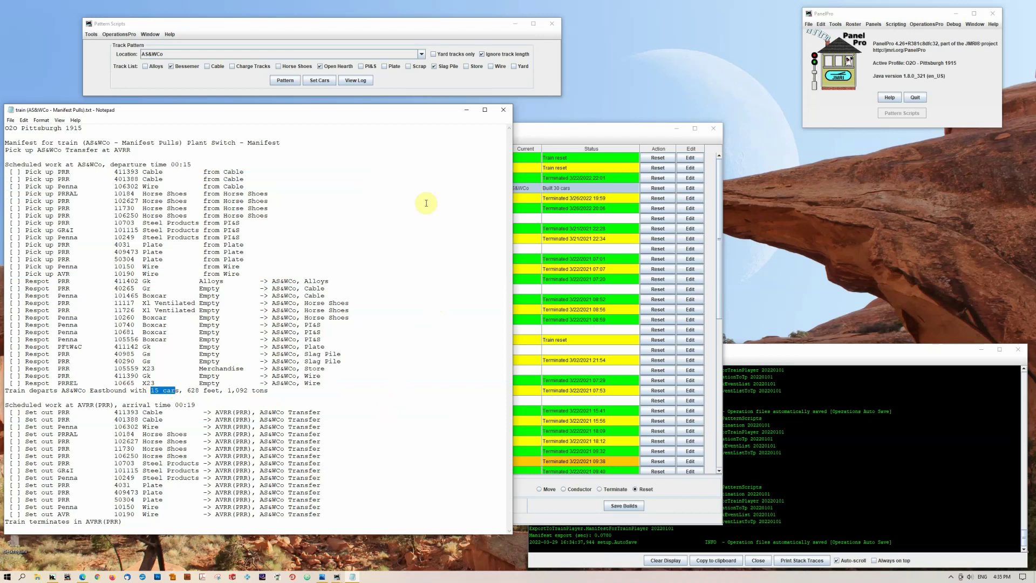
click(502, 110)
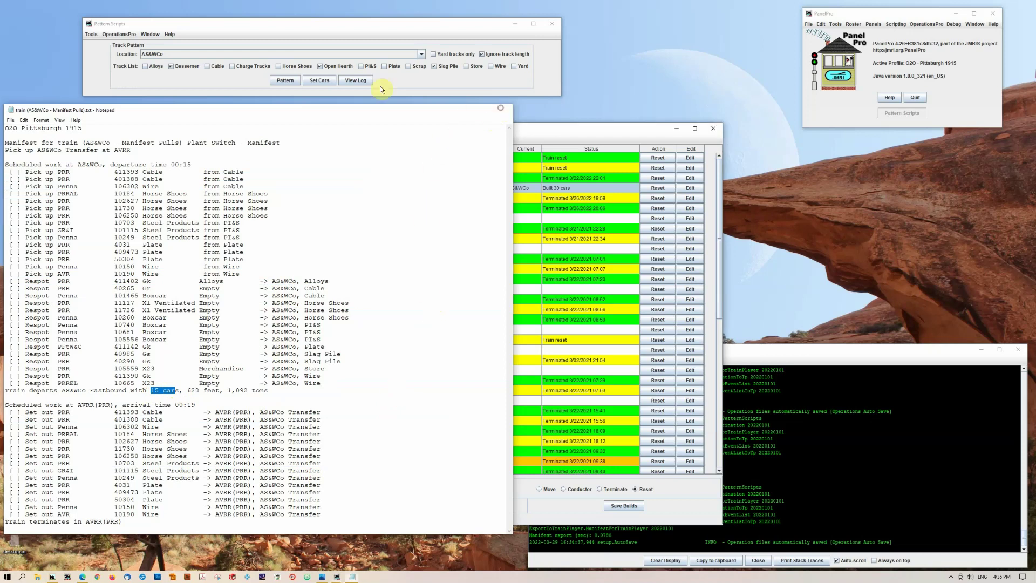
Review the Set Cars form for only the Yard track, close it, and reset the AS&WCo - Manifest Pulls train
click(180, 66)
click(335, 66)
click(436, 66)
click(513, 67)
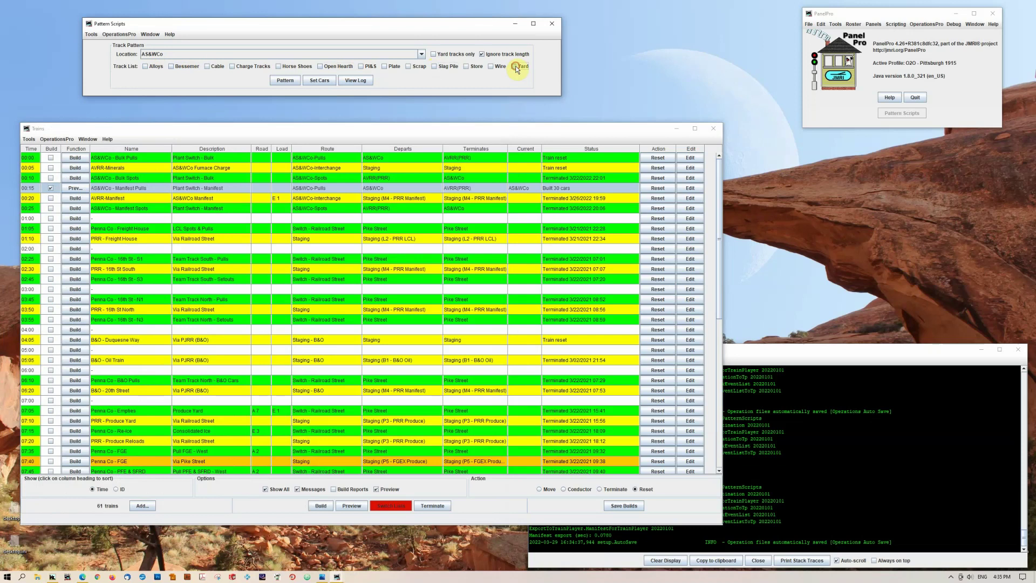
click(318, 80)
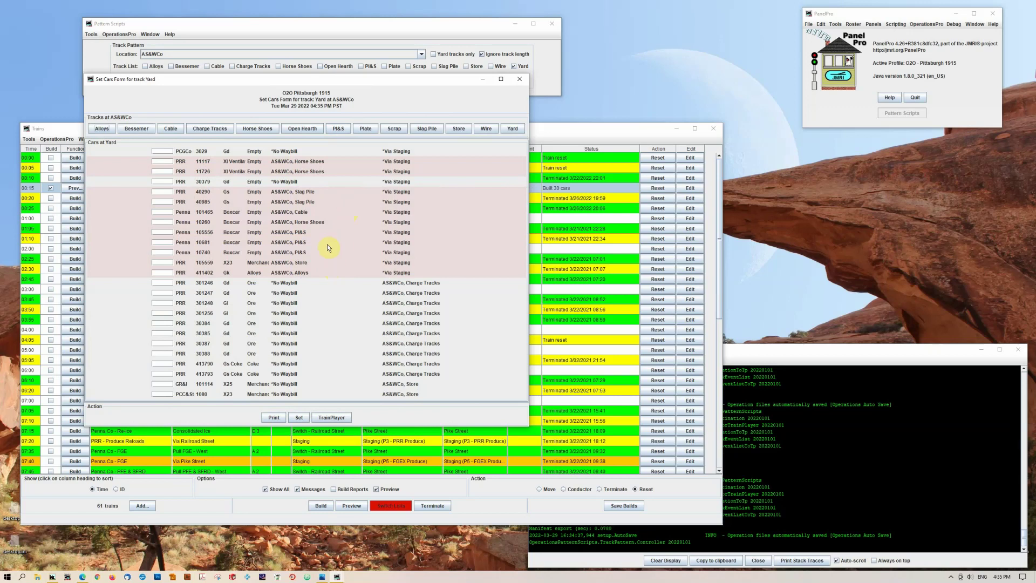
click(518, 81)
click(654, 189)
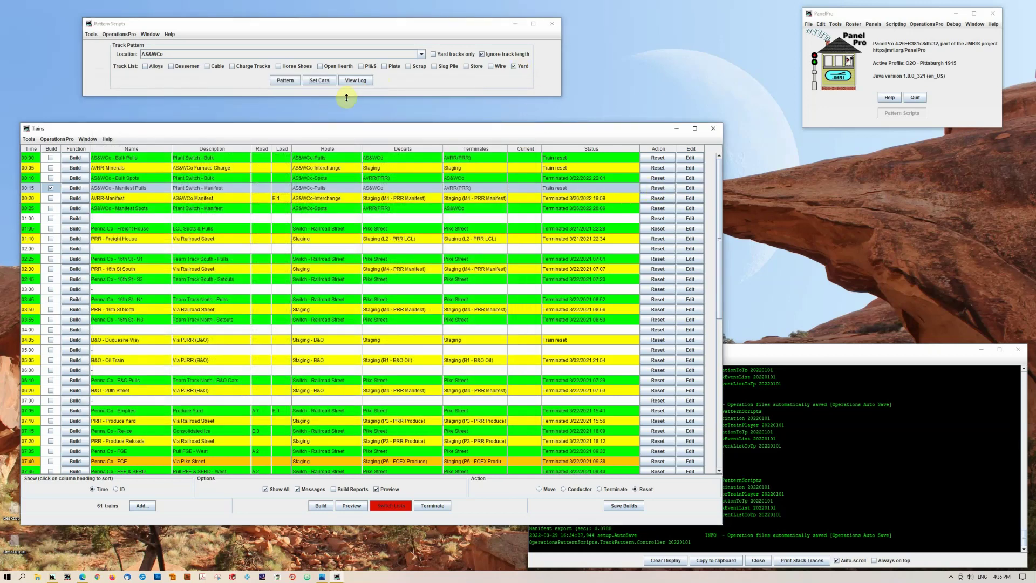
Close the Yard-only Set Cars form, include PI&S alongside Yard in the track list, and open the Set Cars forms for both tracks
click(322, 81)
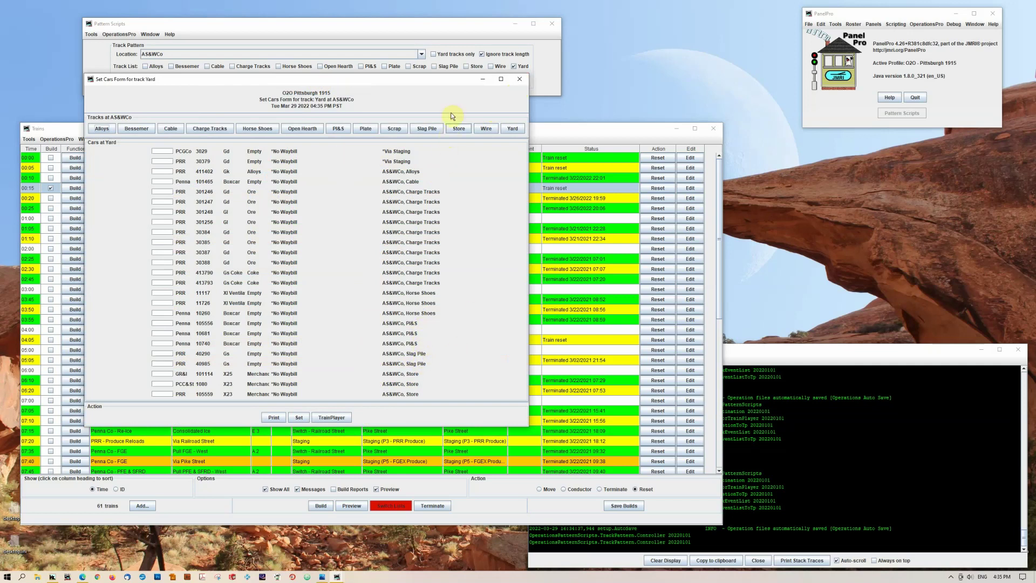
click(519, 79)
click(369, 66)
click(321, 83)
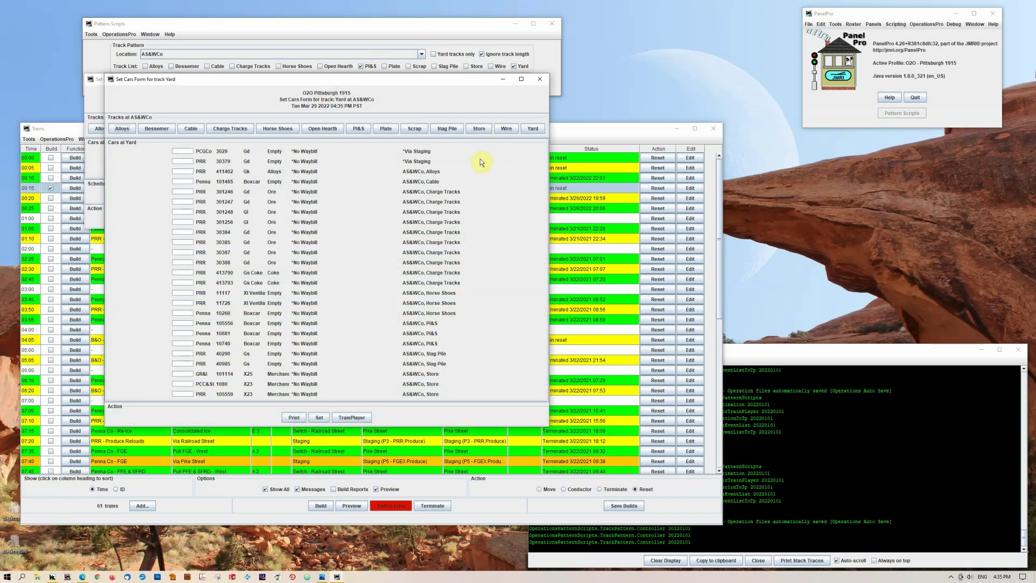
In the Yard form, assign boxcars 105556, 10681 and 10740 to PI&S and cars 40290 and 40985 to Slag Pile
click(359, 128)
click(183, 323)
click(183, 333)
click(185, 343)
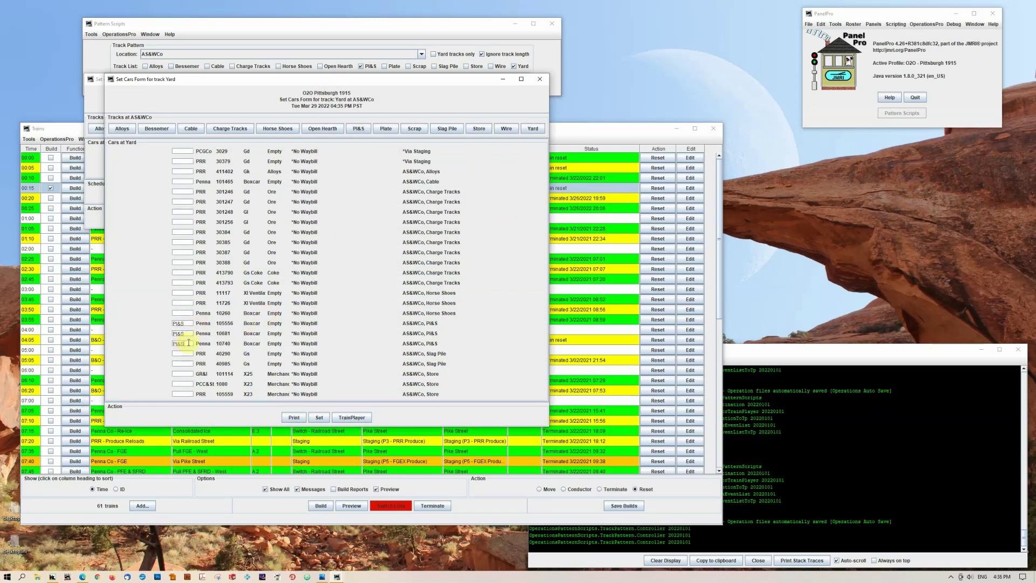
click(446, 130)
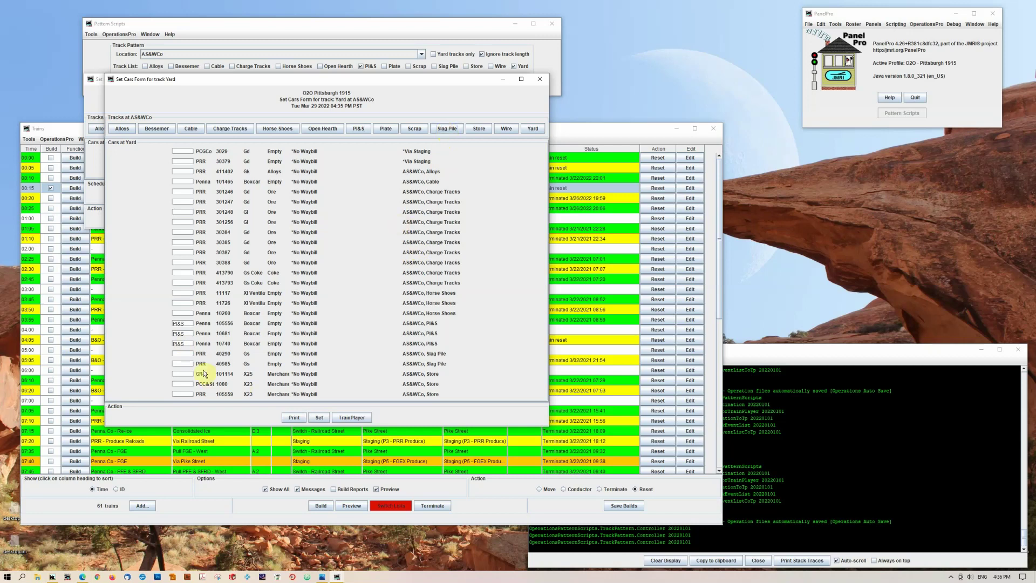
click(183, 354)
click(183, 363)
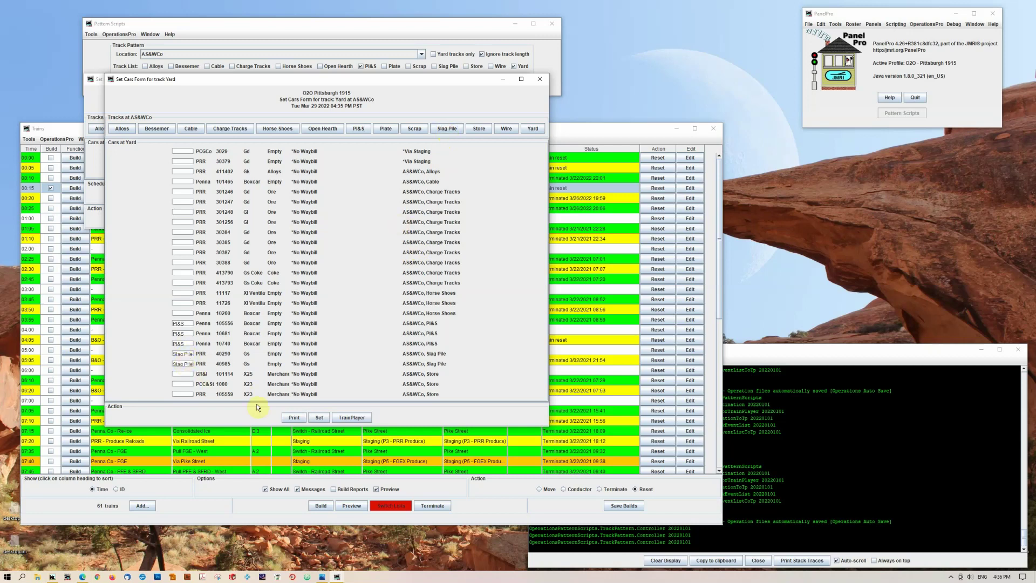
Generate the Yard switch list, check its PI&S and Slag Pile assignments, and close it
click(294, 418)
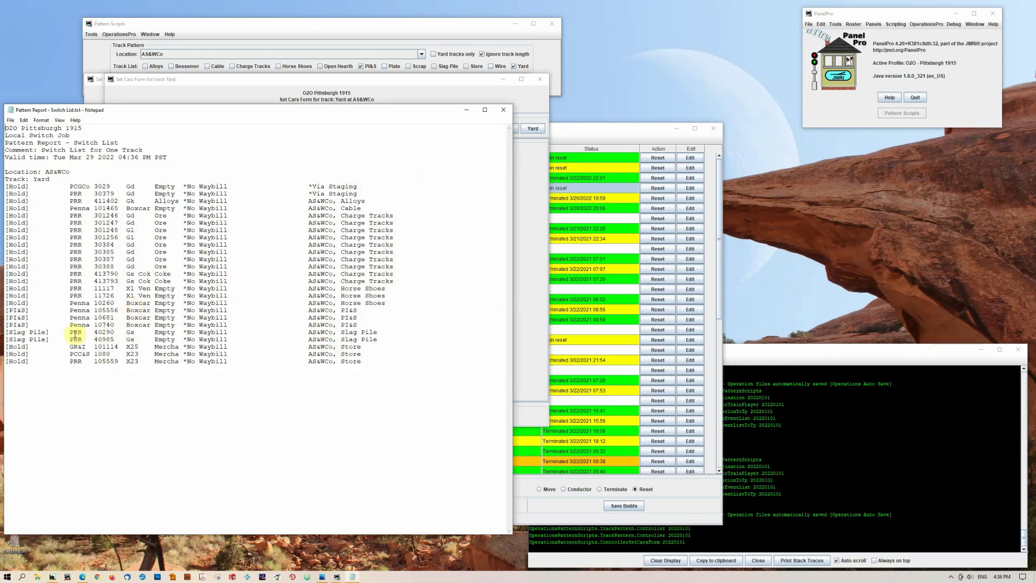
drag(69, 332, 175, 340)
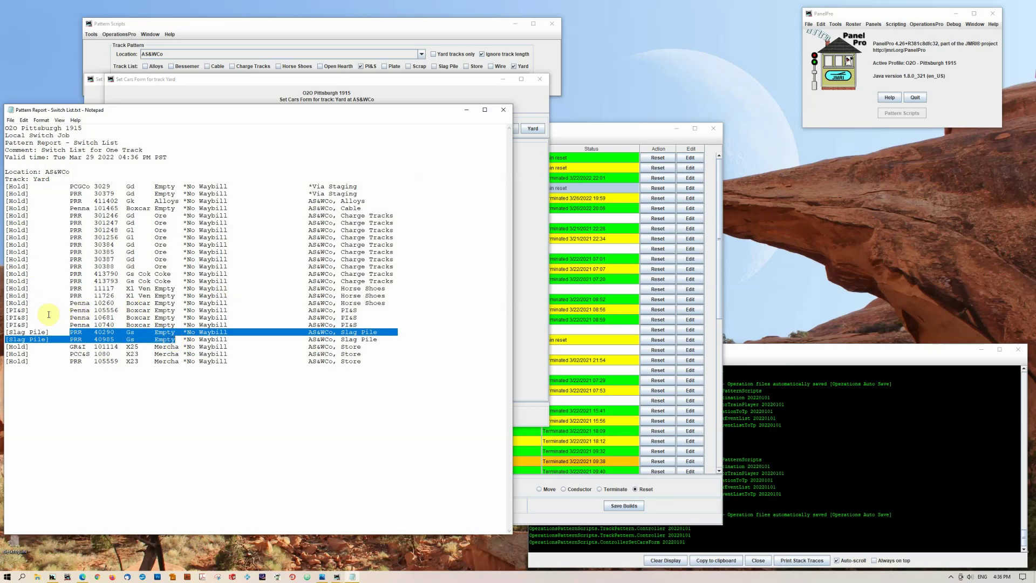
drag(42, 310, 176, 325)
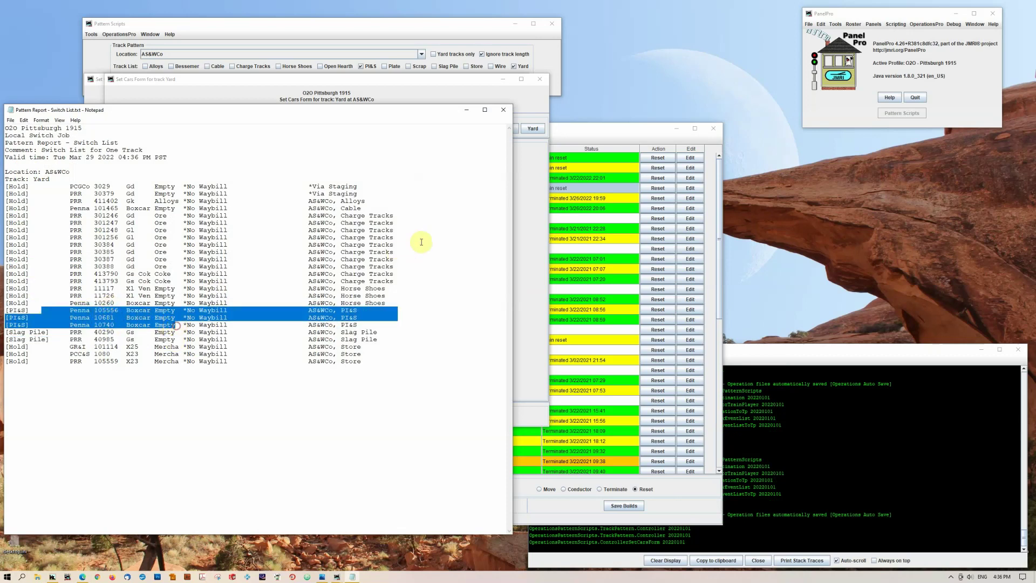
click(505, 110)
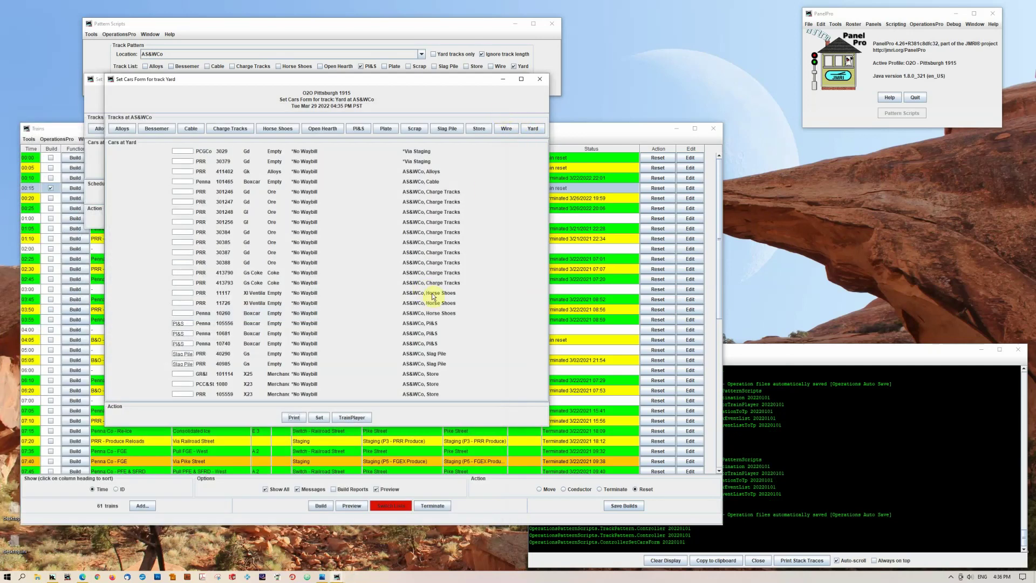
Apply the Yard form's car moves and set PI&S cars 101115, 10703 and 10249 to Yard
click(320, 419)
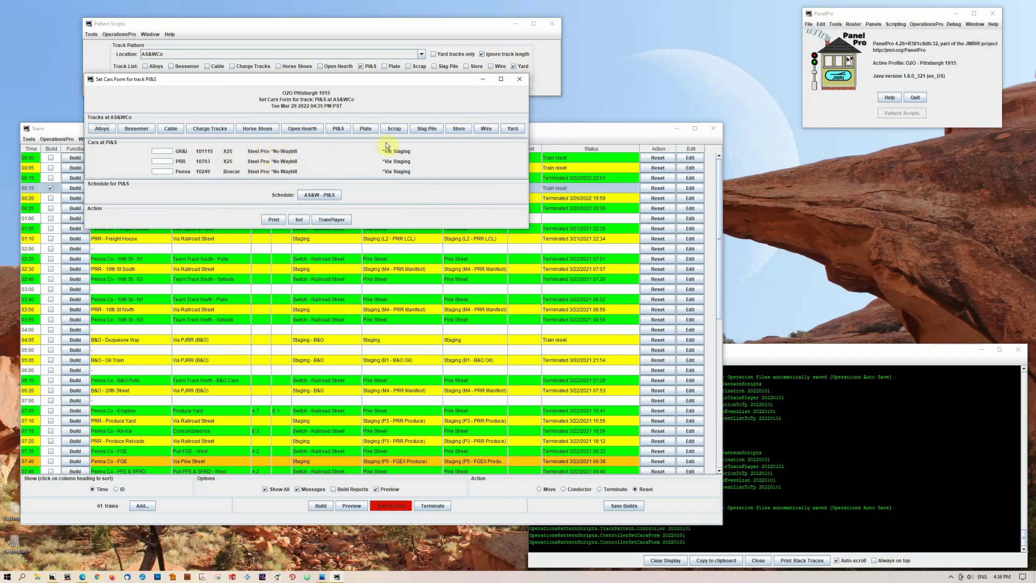
click(512, 128)
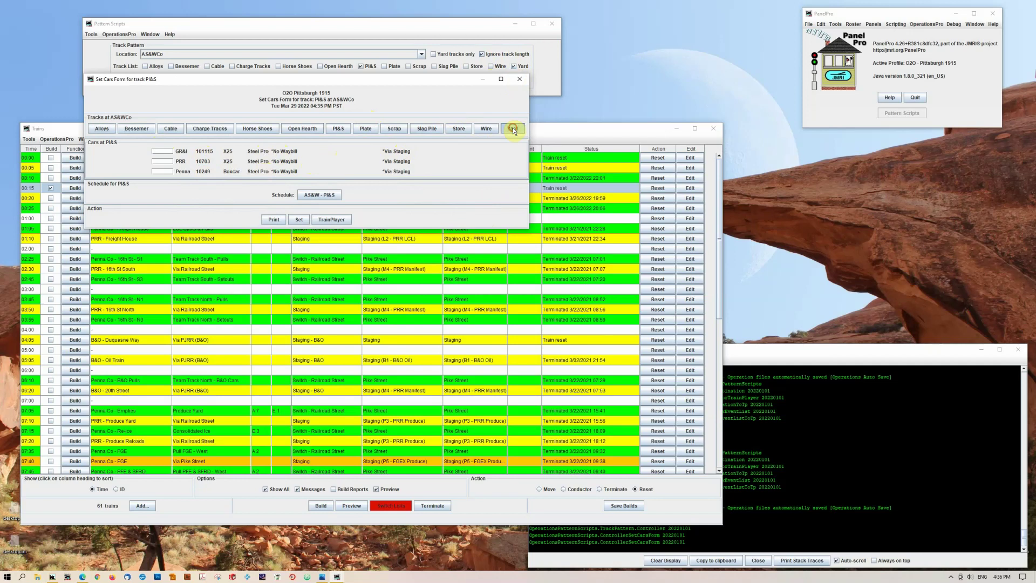
click(166, 151)
click(163, 161)
click(164, 171)
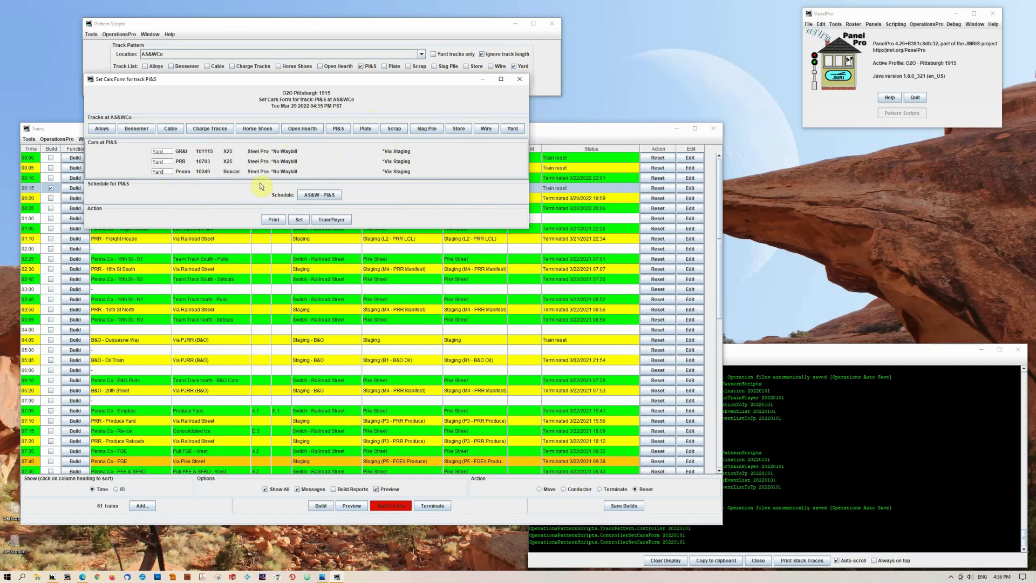
click(297, 222)
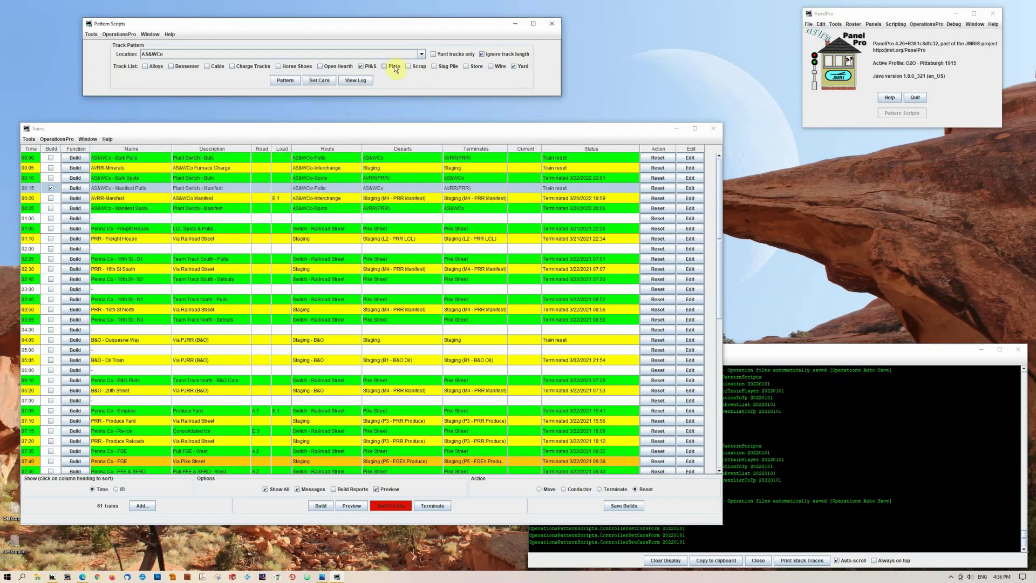
Reopen the Set Cars forms for PI&S and Yard to check the exchanged cars, and close both forms
click(317, 80)
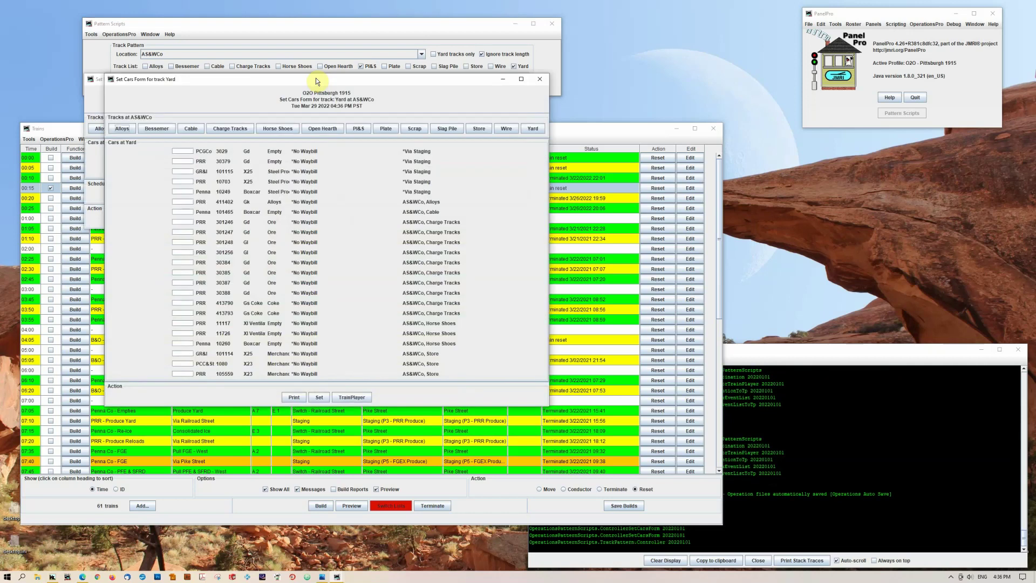
drag(335, 79, 463, 67)
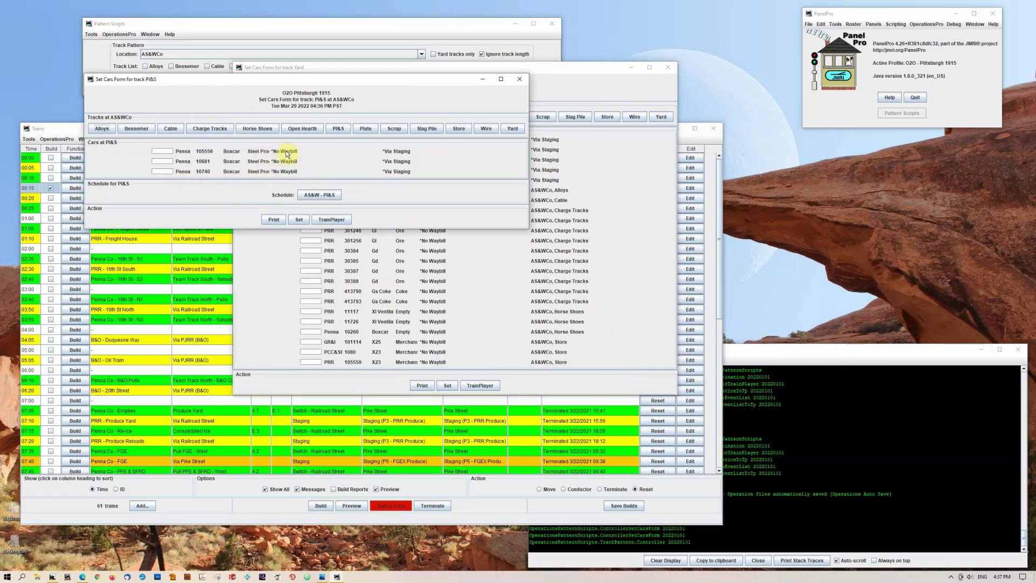
click(519, 79)
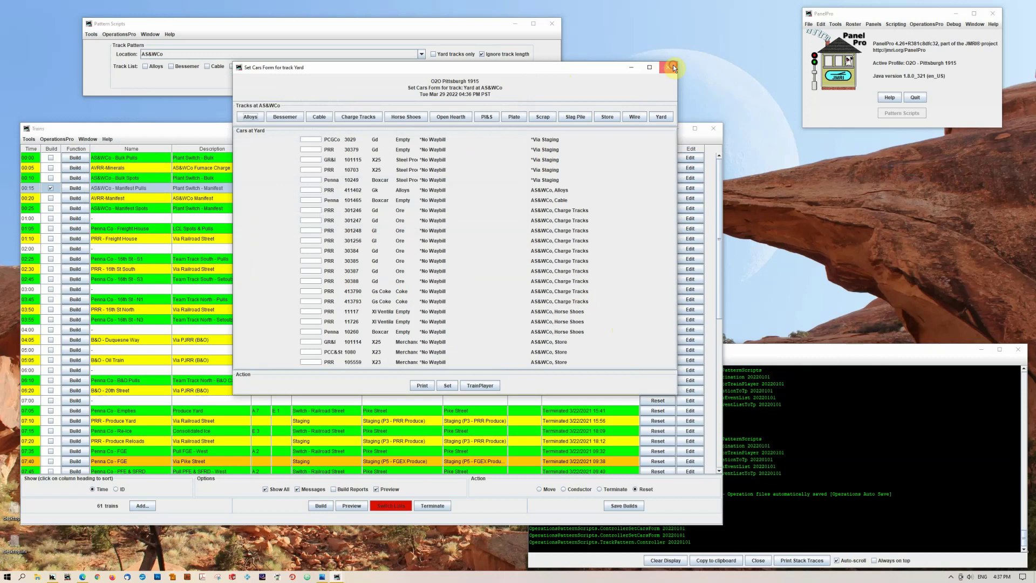
click(673, 66)
Build the AS&WCo - Manifest Pulls train, review the set-out and respot entries in its manifest preview, and close it
click(81, 190)
click(81, 190)
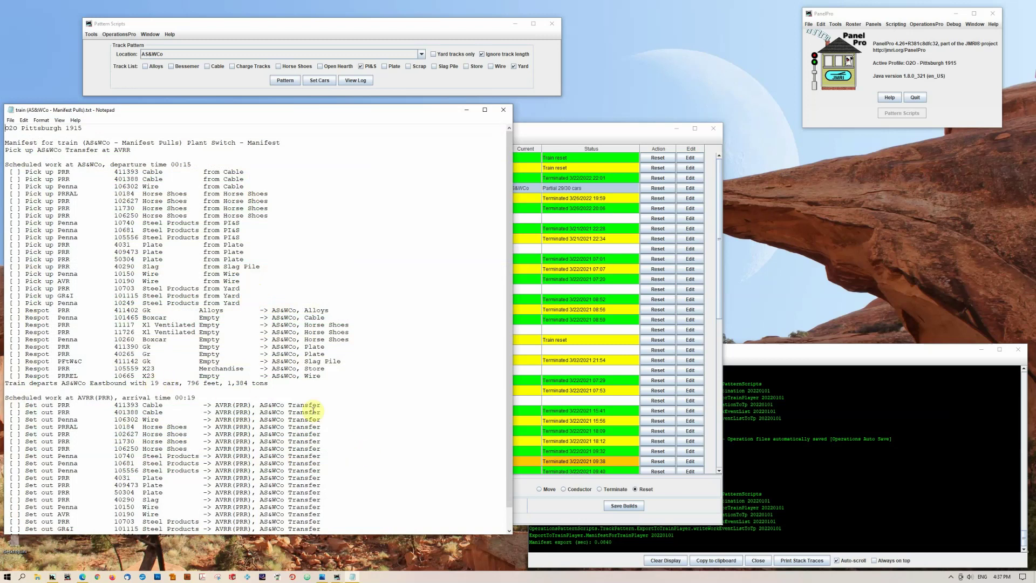
scroll(205, 395, down, 1)
drag(333, 514, 190, 384)
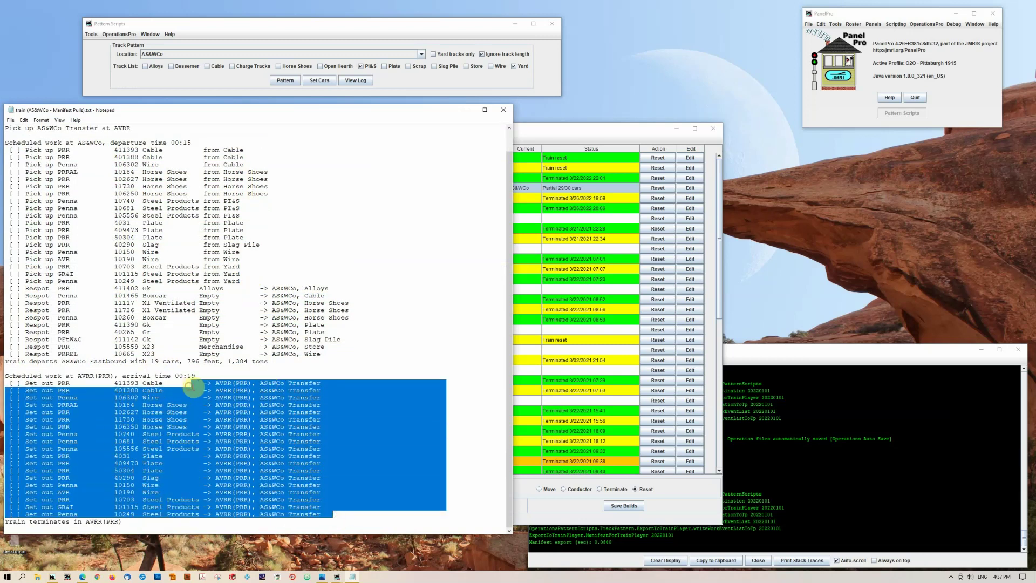
drag(334, 355, 289, 288)
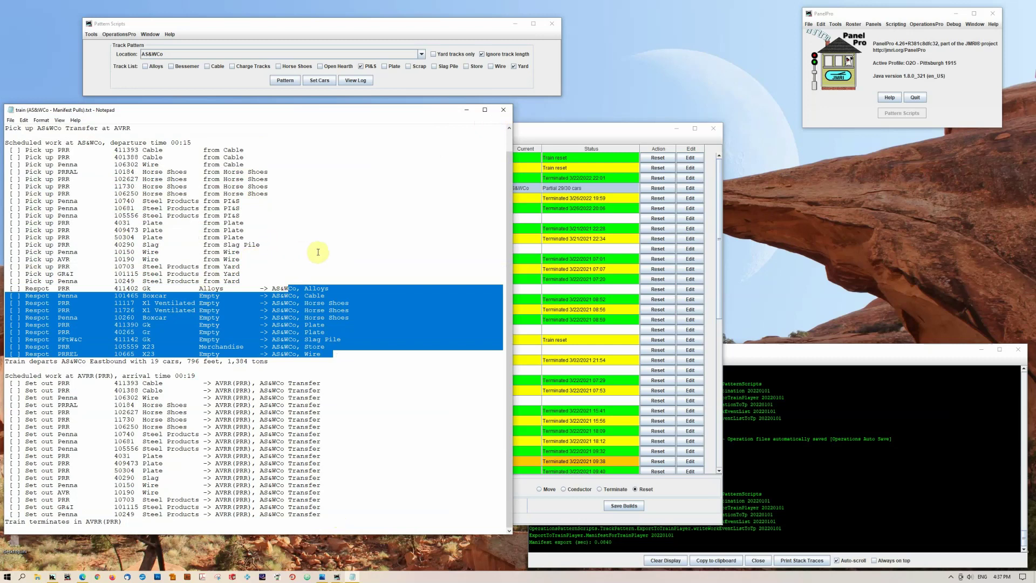
click(505, 112)
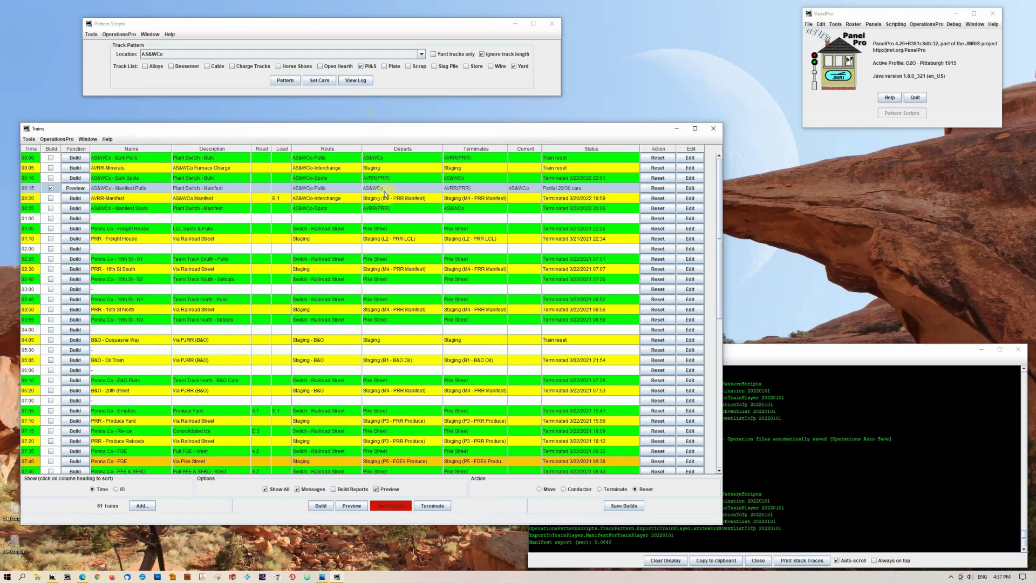
Switch the train action to Terminate and terminate the AS&WCo - Manifest Pulls train
click(598, 489)
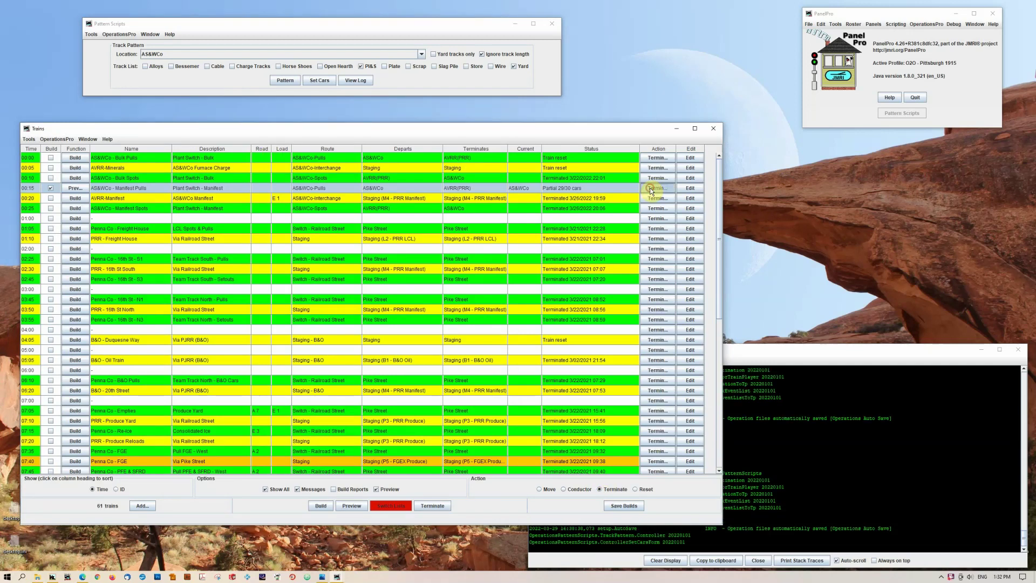
click(658, 187)
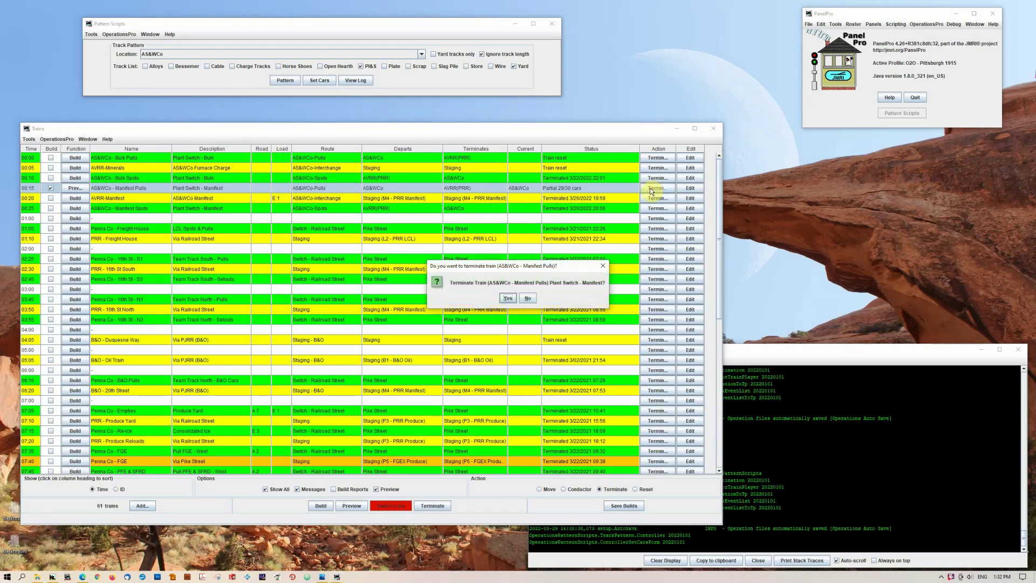
click(507, 298)
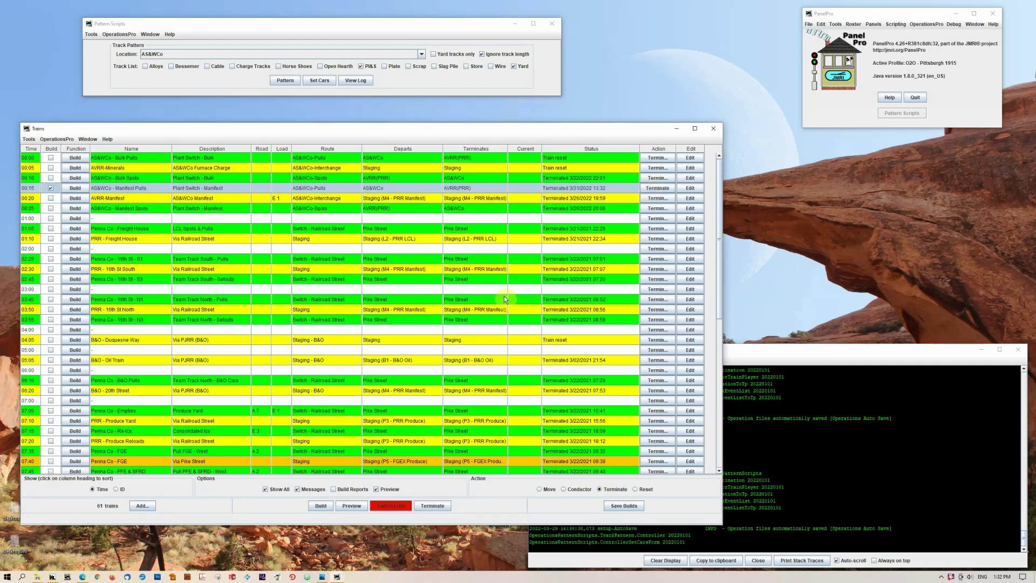
Select only AVRR-Manifest for building and build it with M2 - PRR Manifest as the departure track from Staging
click(50, 189)
click(50, 198)
click(77, 197)
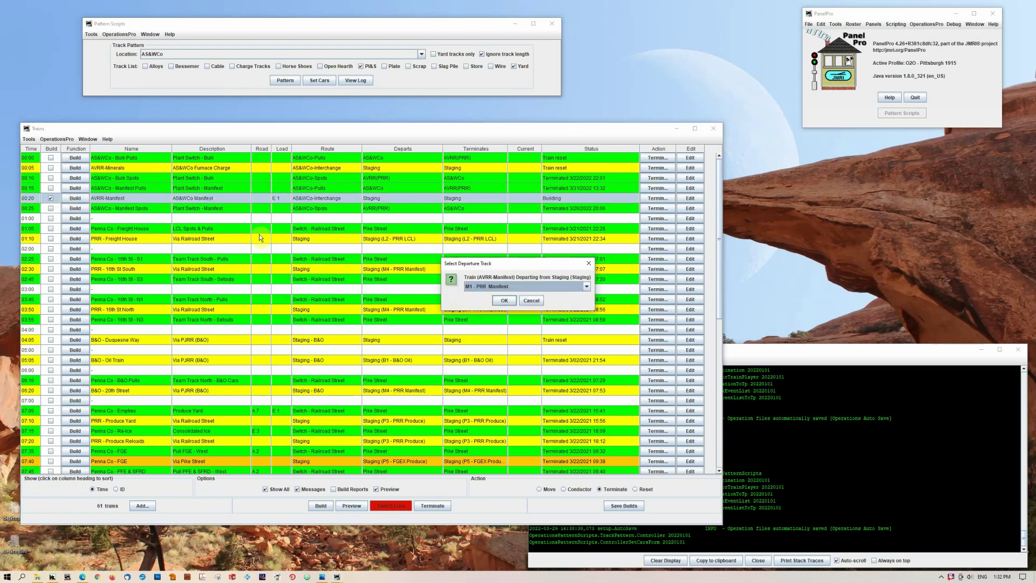
click(500, 290)
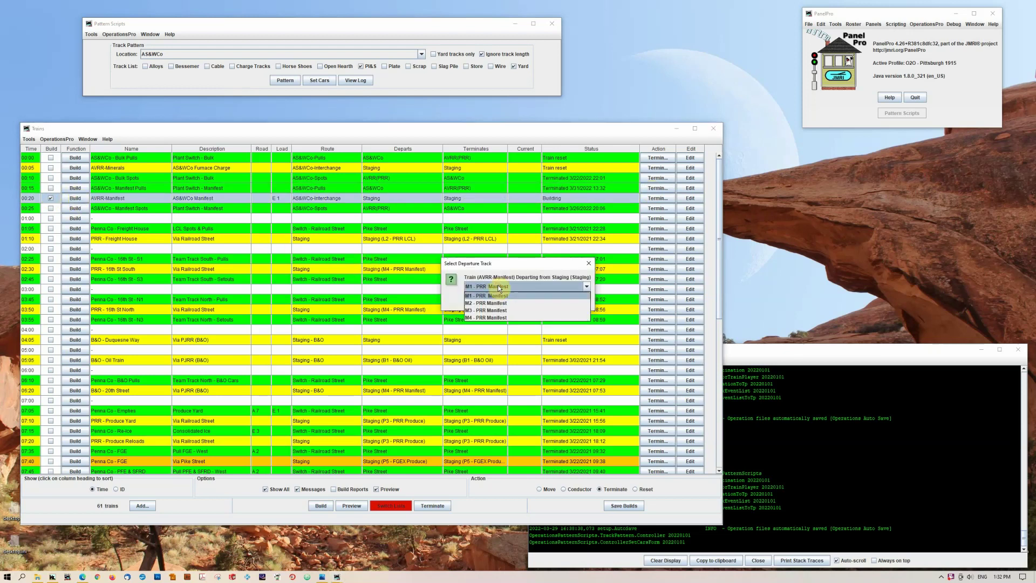
click(505, 305)
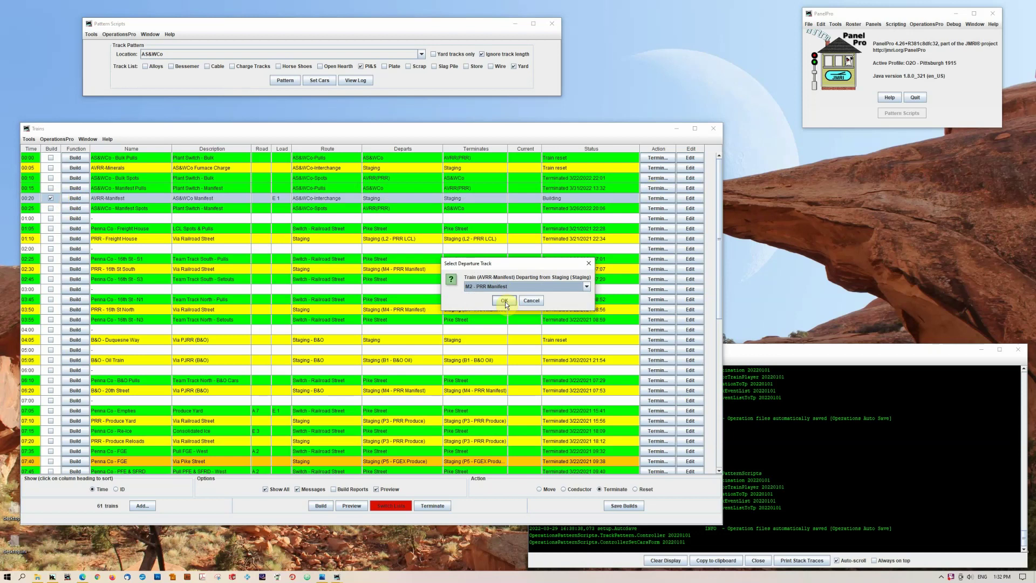
click(505, 301)
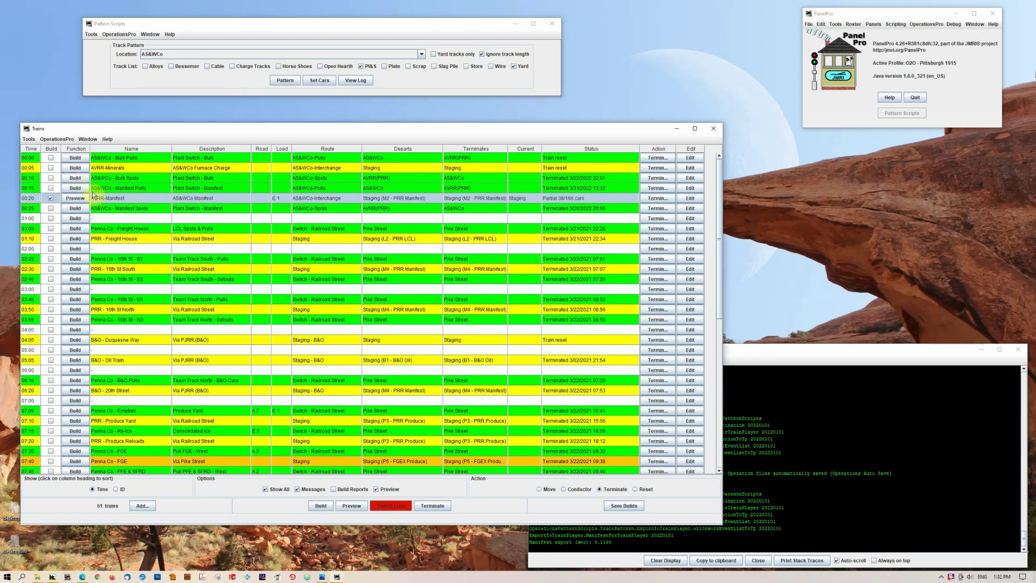
Preview the AVRR-Manifest manifest, examine its pick-ups and set-outs at Staging and AVRR(PRR), and close it
click(75, 198)
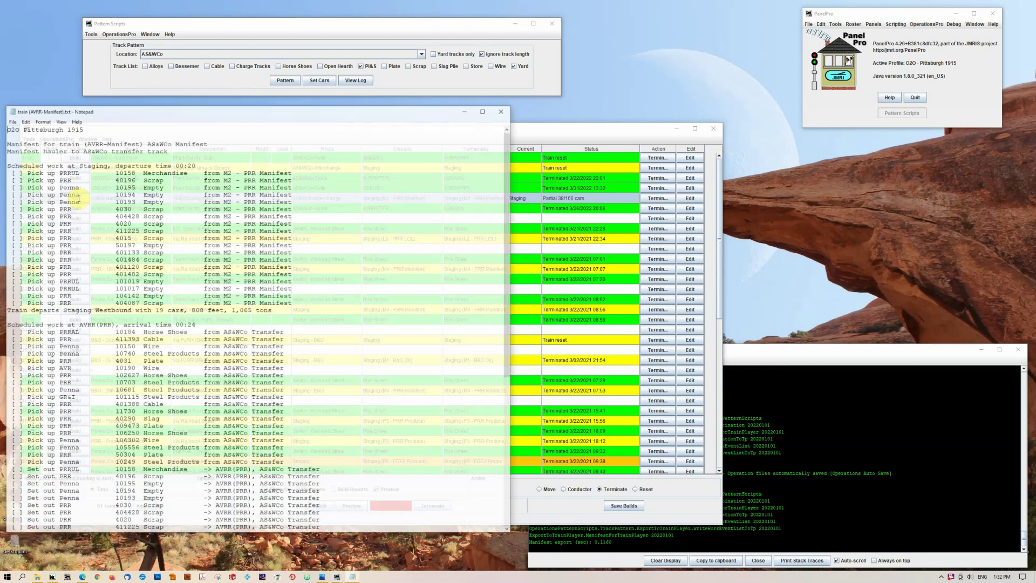
drag(305, 303, 196, 171)
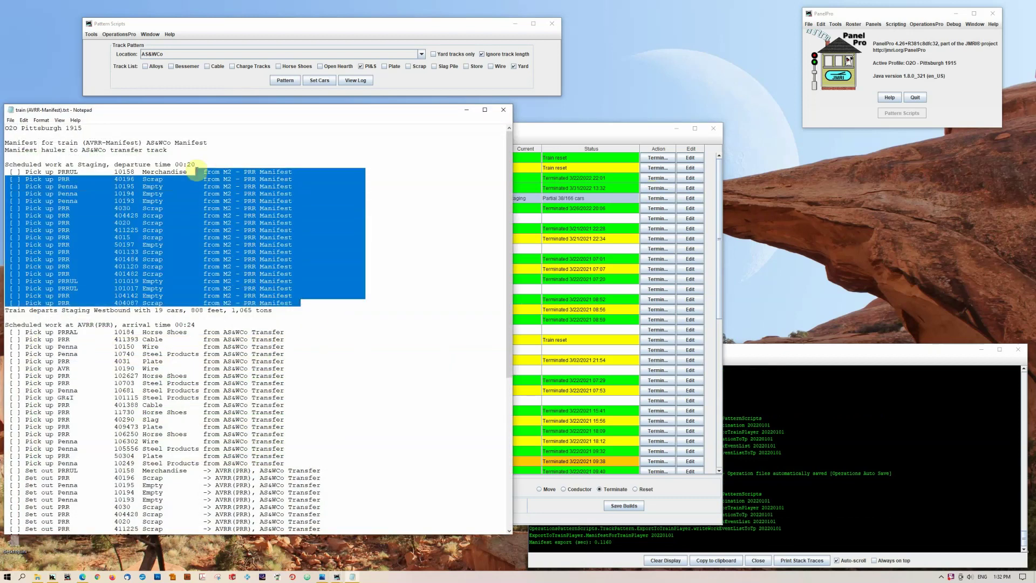
drag(284, 463, 147, 332)
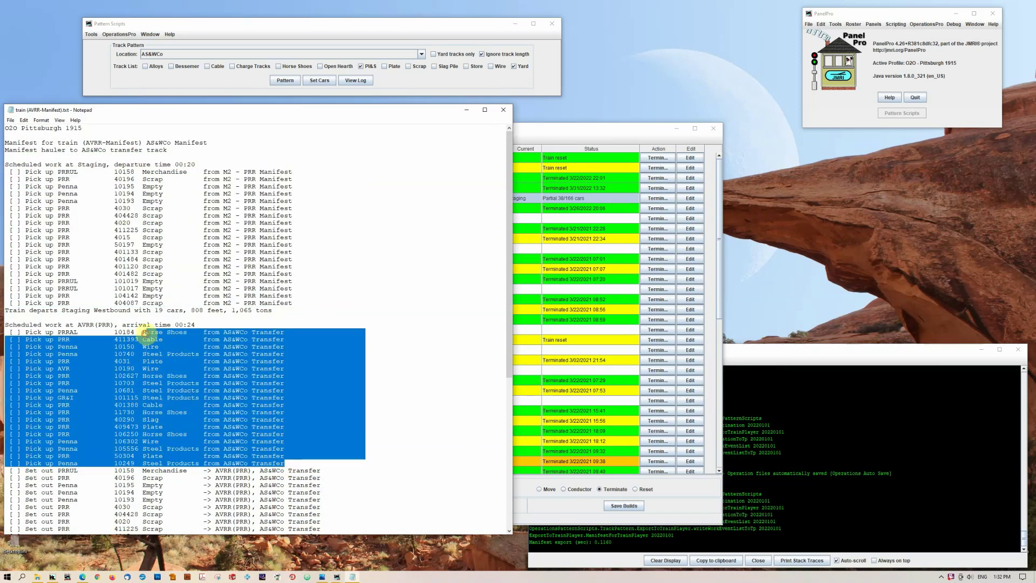
scroll(343, 462, down, 1)
scroll(343, 462, down, 7)
drag(346, 426, 300, 295)
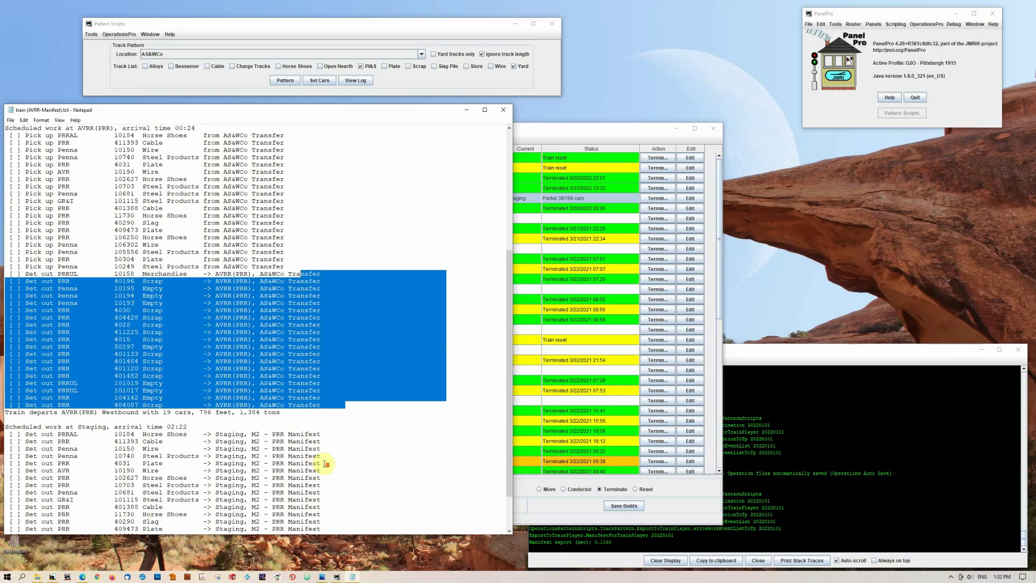
scroll(326, 462, down, 4)
drag(335, 513, 265, 381)
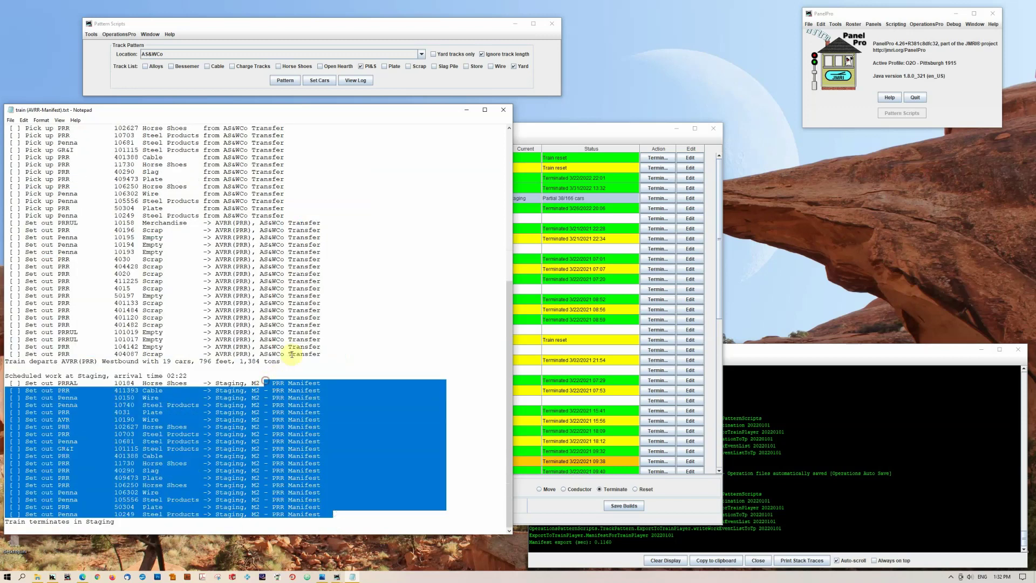
click(505, 109)
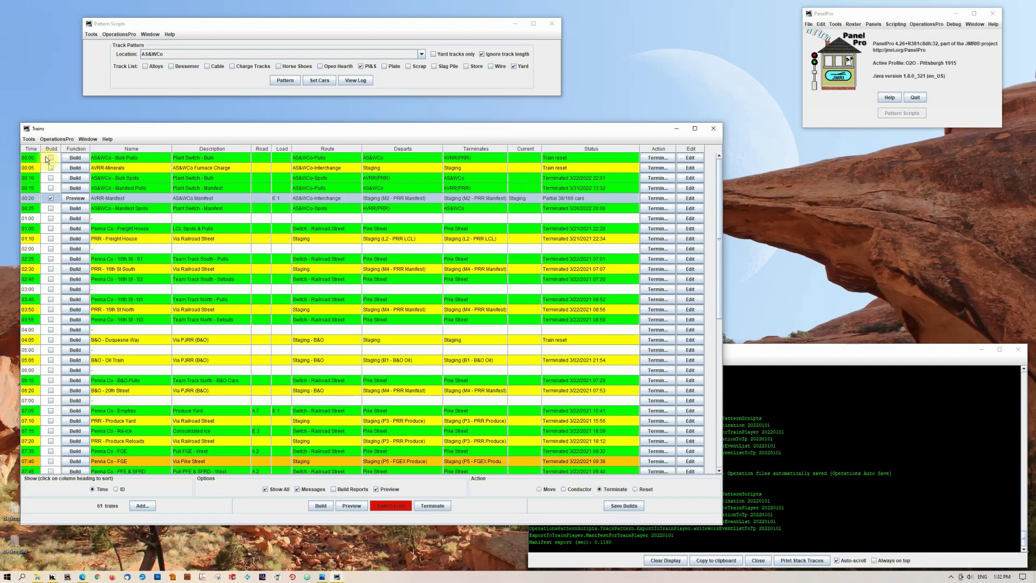
Terminate the selected AVRR-Manifest train
click(440, 506)
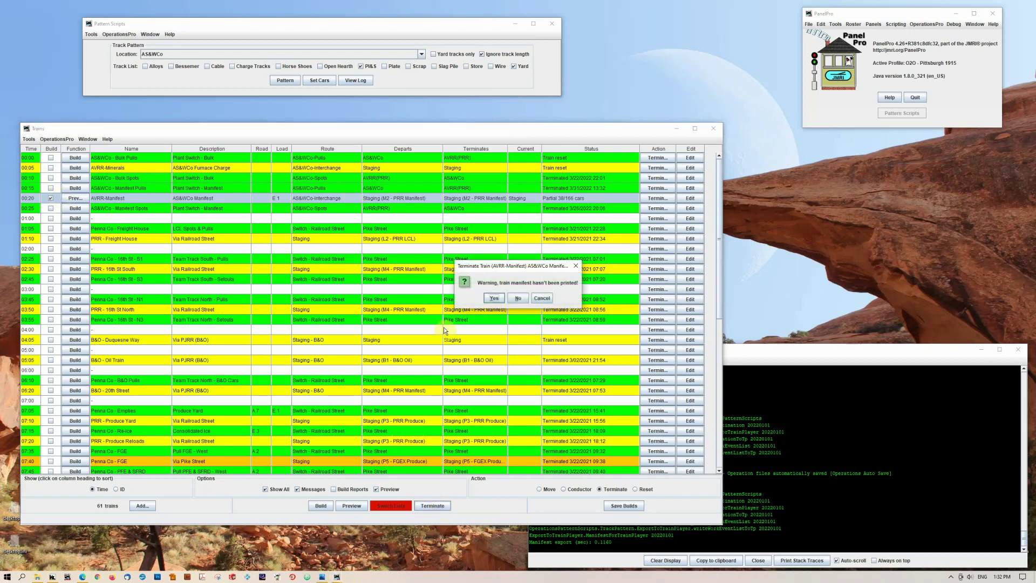
click(490, 299)
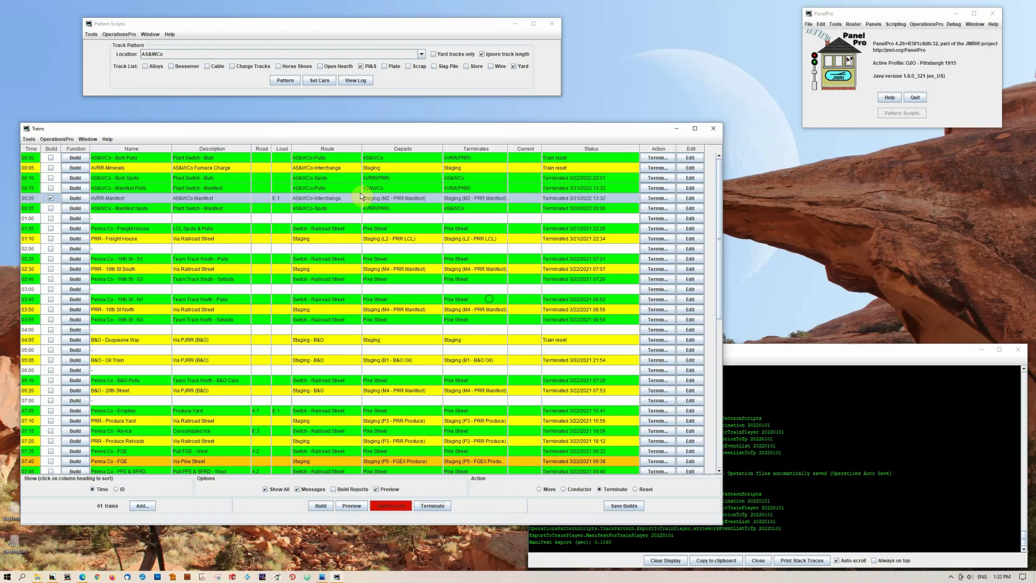
Select AS&WCo - Manifest Spots for building, build the train, and preview its manifest
click(51, 209)
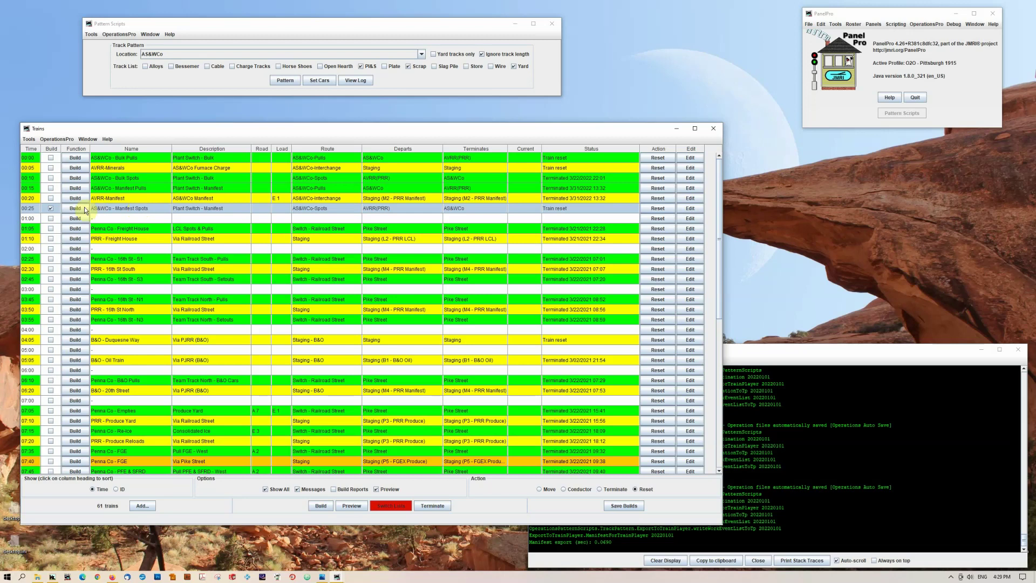
click(81, 208)
click(80, 209)
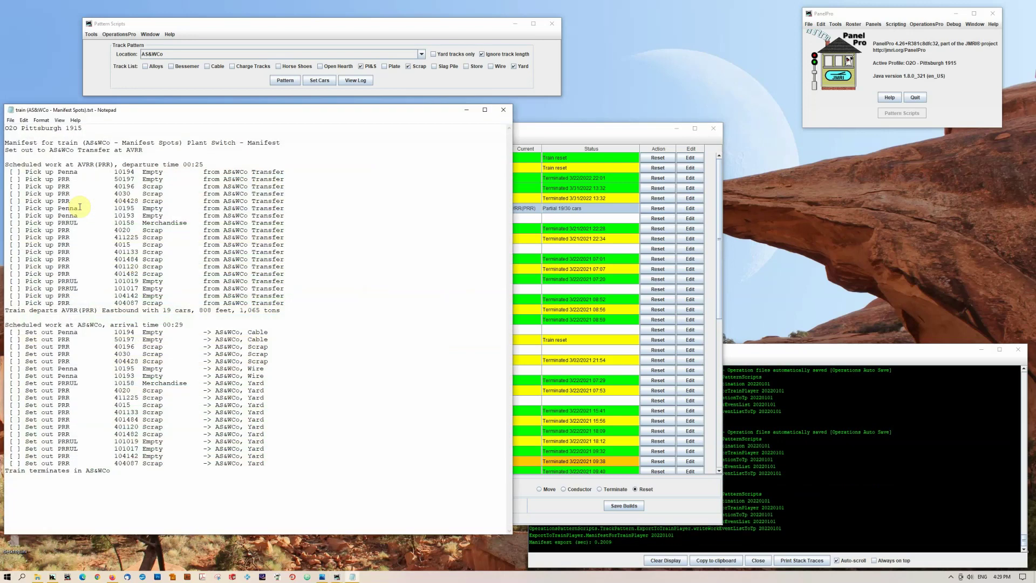
Examine the scrap pick-ups from AS&WCo Transfer and the set-outs to the AS&WCo Yard in the manifest
drag(288, 275, 109, 231)
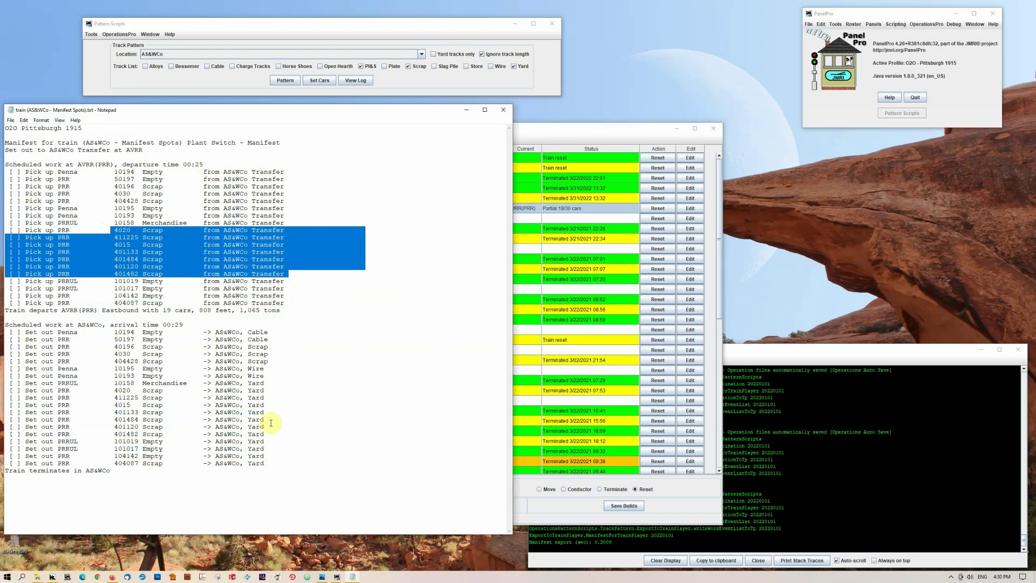
triple_click(266, 463)
drag(224, 441, 164, 382)
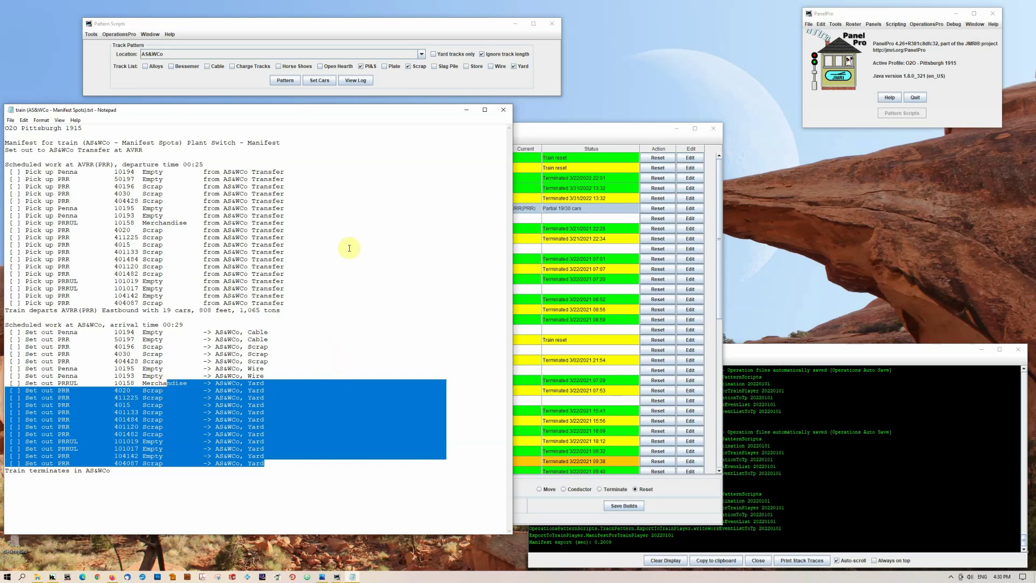
Close the manifest and terminate the AS&WCo - Manifest Spots train without printing its manifest
click(499, 108)
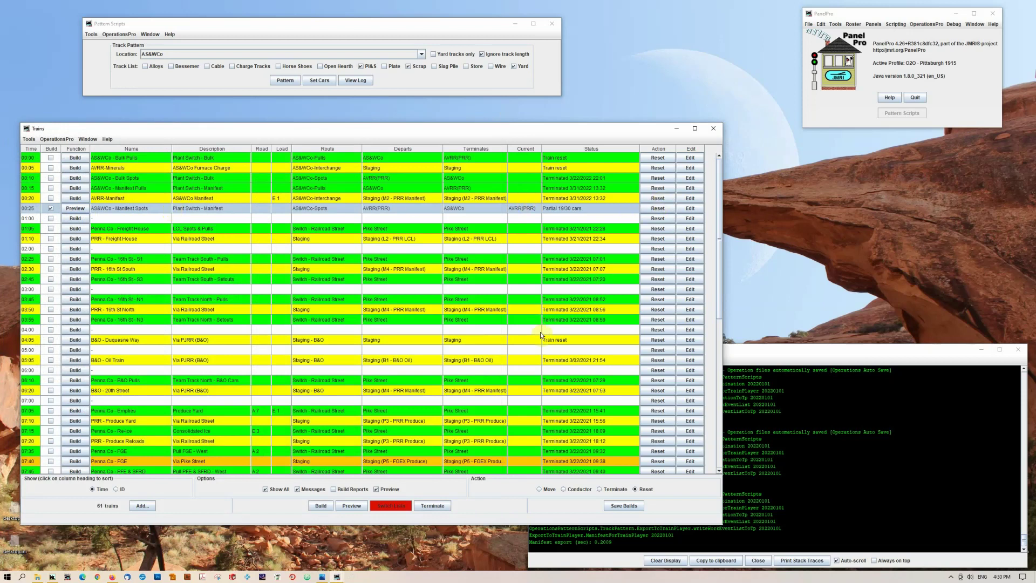
click(430, 508)
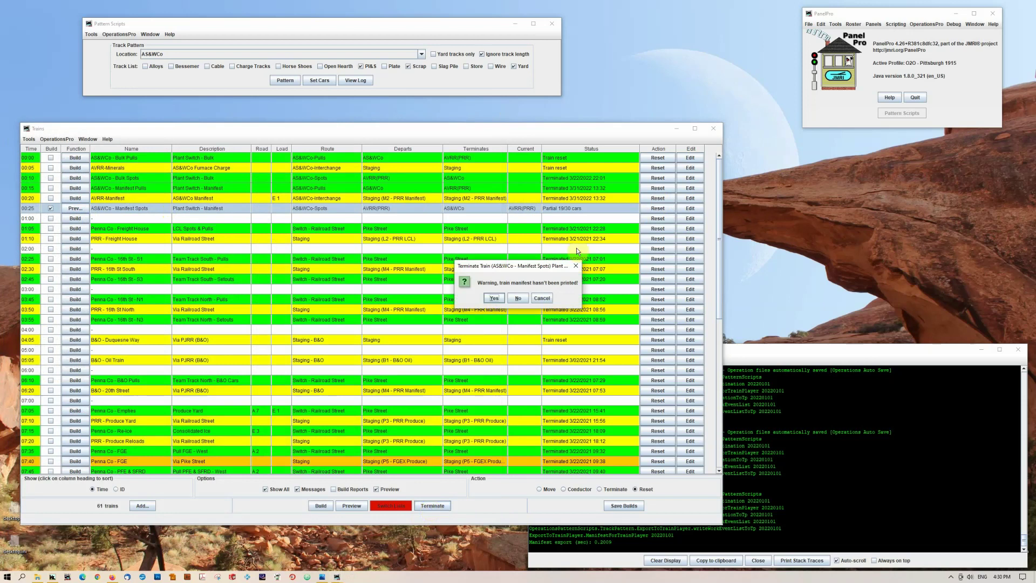
click(494, 297)
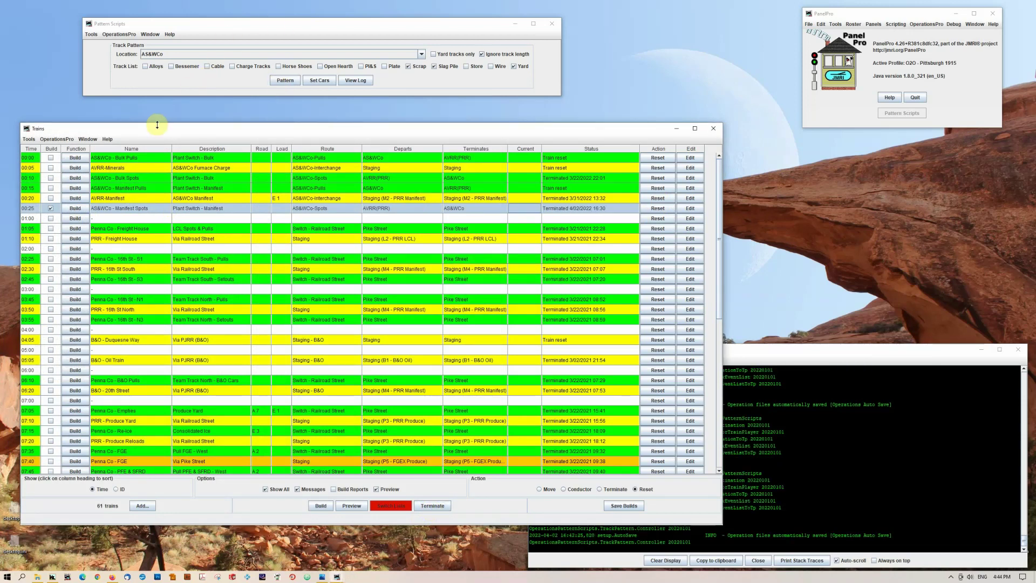
Build AS&WCo - Manifest Pulls and check the departing car count in its manifest before resetting the train
click(79, 187)
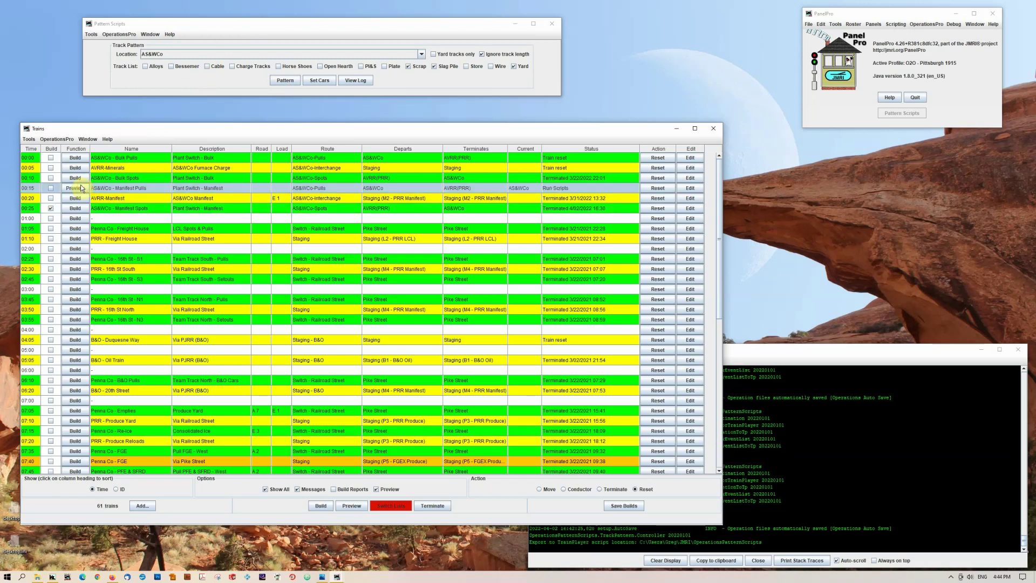
click(80, 187)
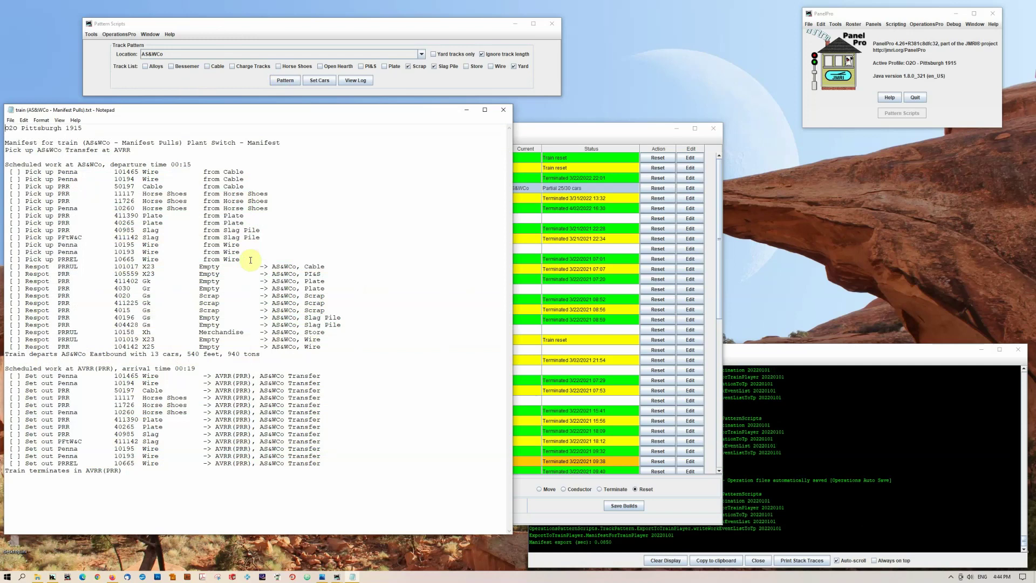
drag(150, 354, 181, 351)
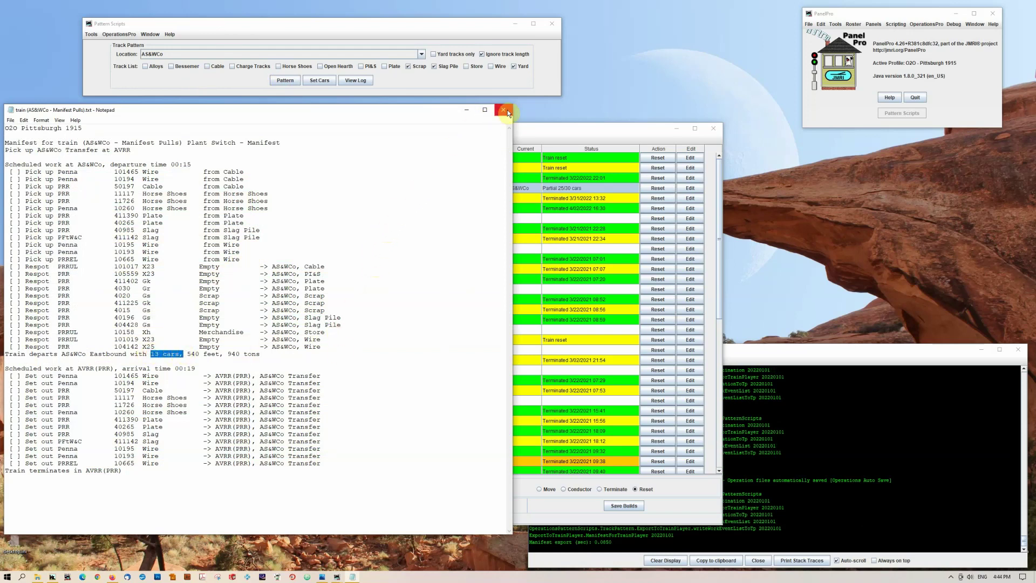
click(505, 111)
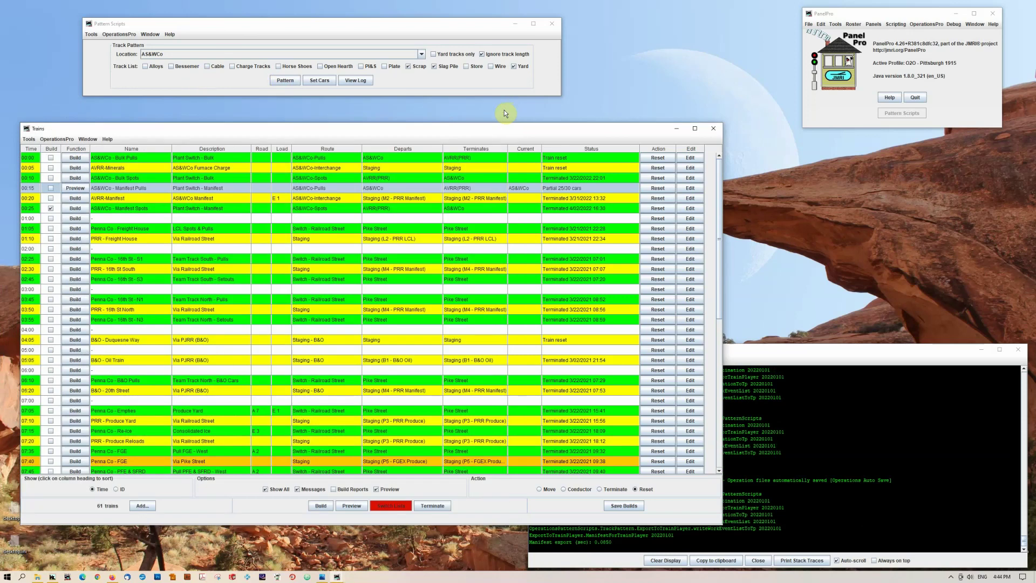
click(659, 190)
Open the Set Cars forms for the checked AS&WCo tracks and set Yard cars PRR 401120, 401133 and 401482 to Scrap
click(326, 81)
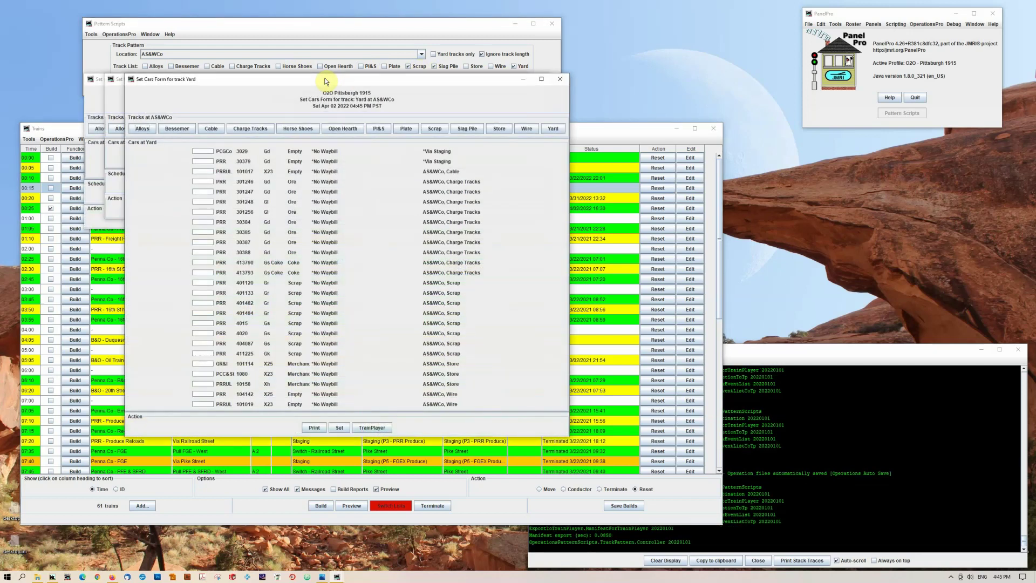
drag(325, 81, 764, 76)
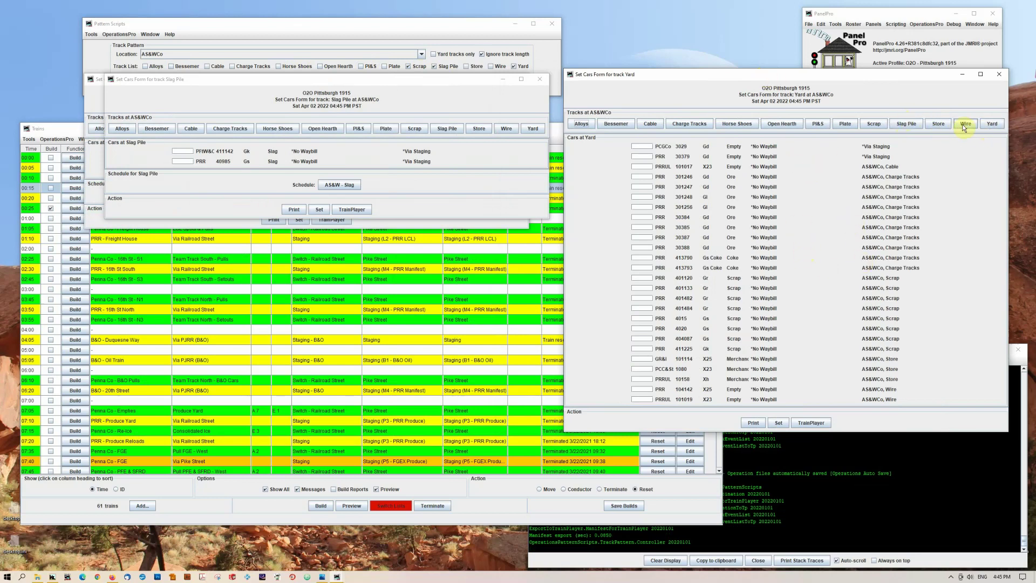
click(873, 123)
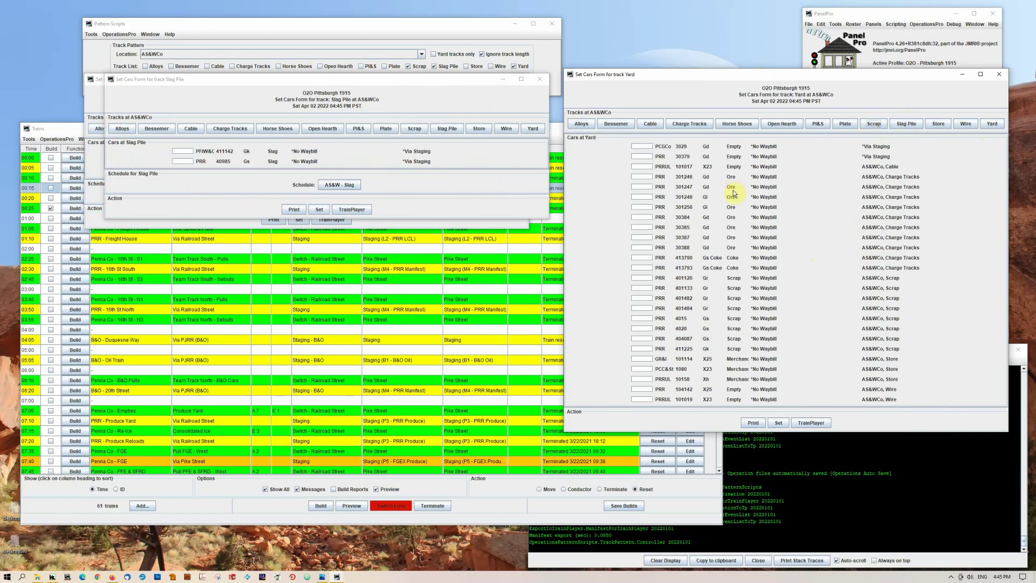
click(640, 278)
click(639, 286)
click(640, 297)
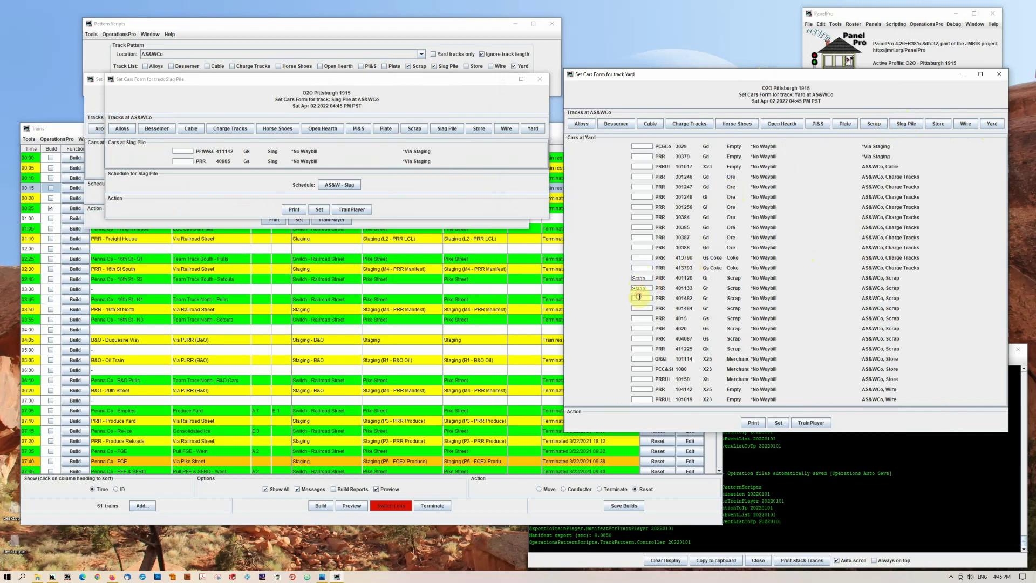
click(750, 424)
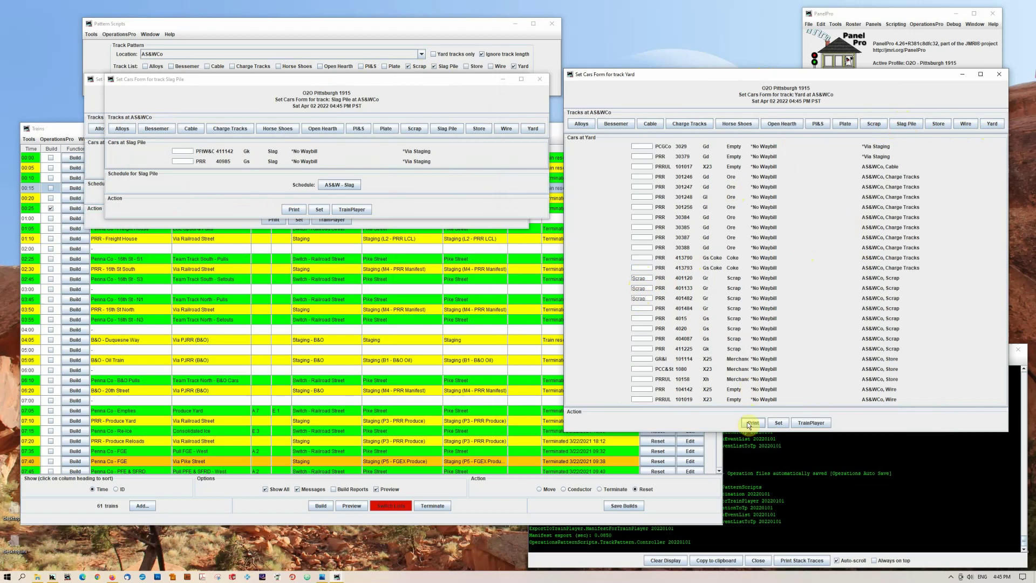
click(779, 425)
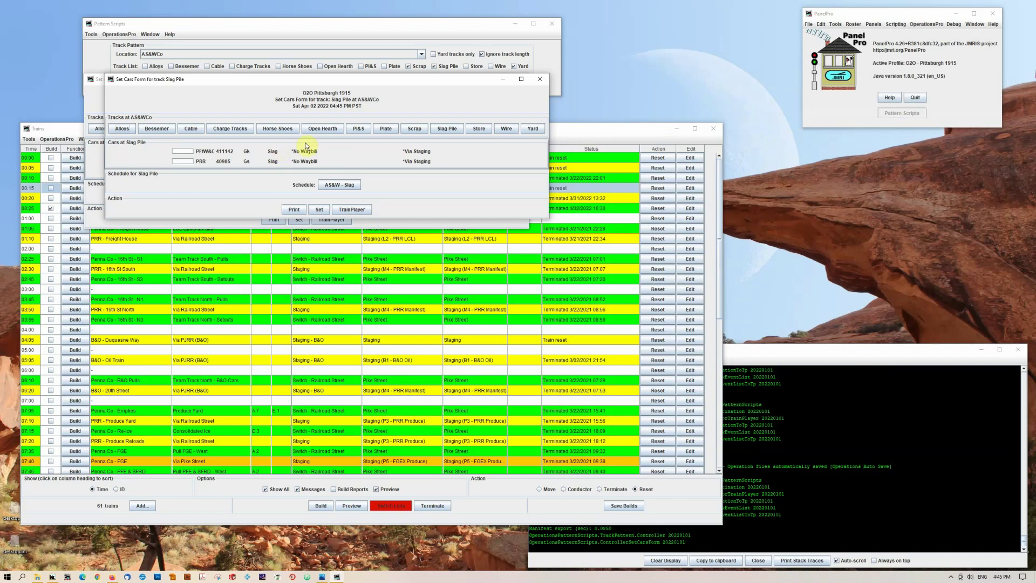
Set the Slag Pile cars PFtW&C 411142 and PRR 40985 to Yard and apply the form
click(534, 130)
click(189, 152)
text(Yard)
click(183, 162)
text(Yard)
click(322, 211)
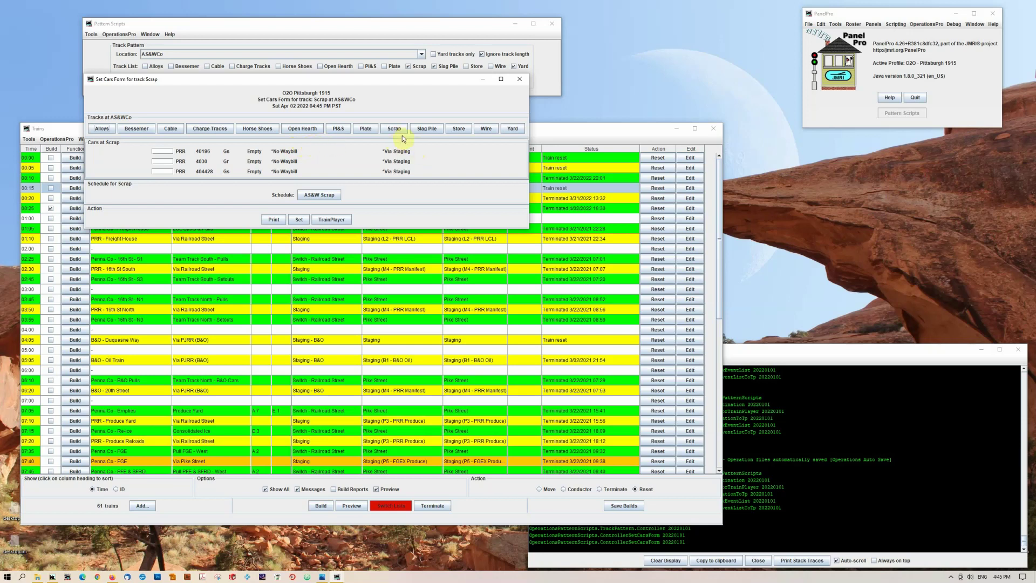
Set the Scrap track's cars PRR 40196, 4030 and 404428 to Slag Pile and apply the form
click(427, 130)
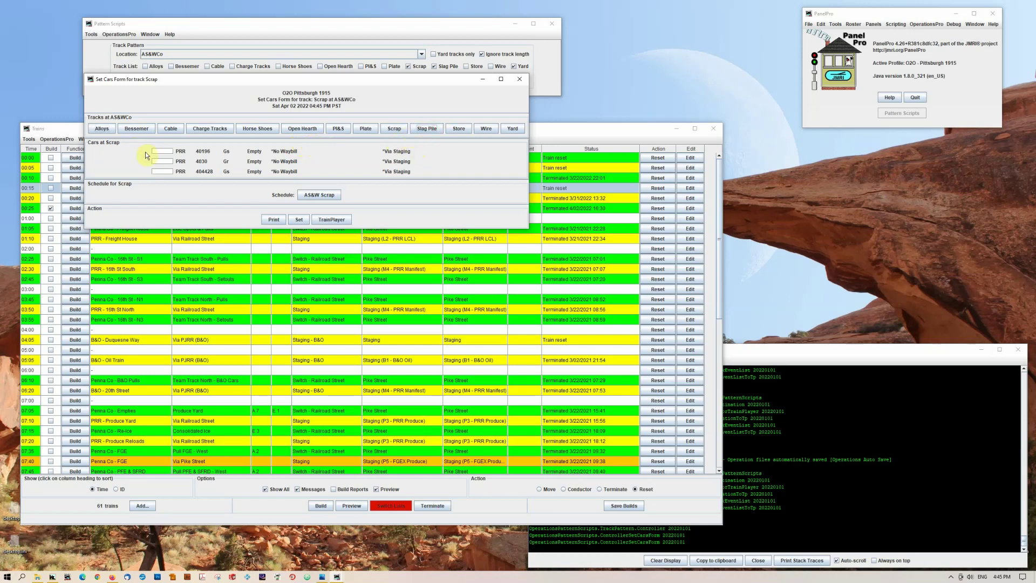
click(162, 151)
click(162, 161)
click(160, 173)
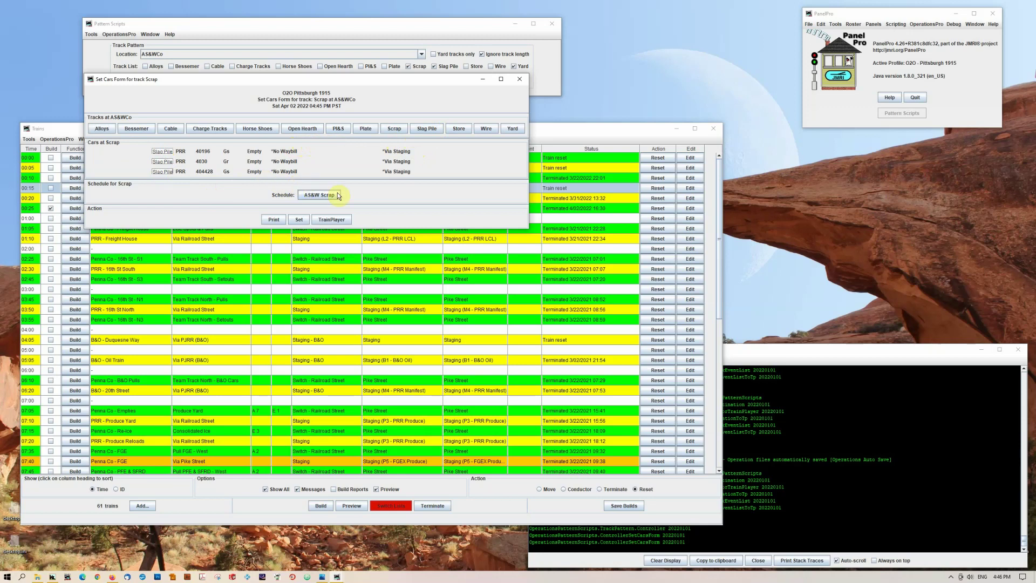
click(301, 219)
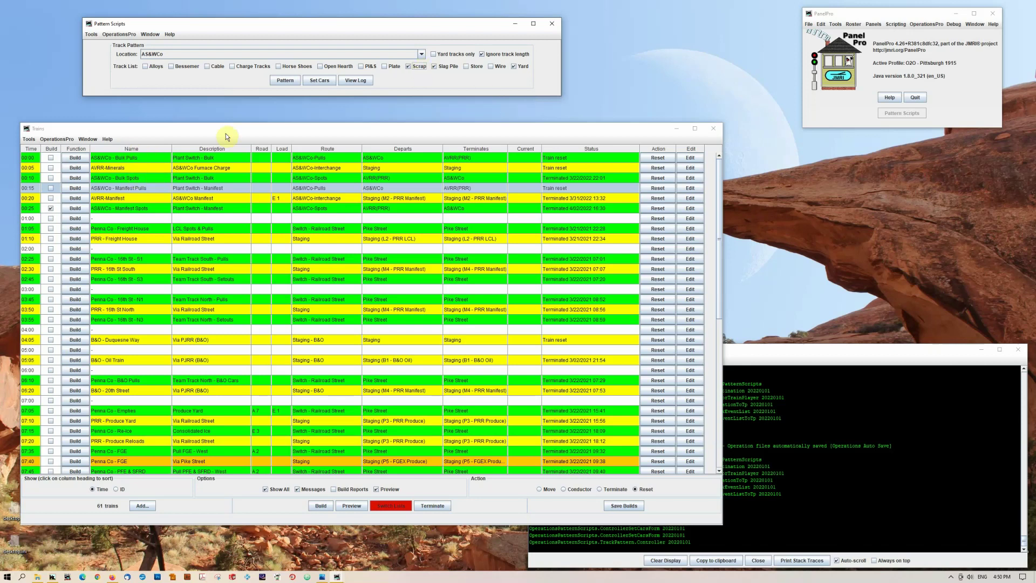
Limit the AS&WCo track list to Yard, generate its track pattern report, and examine the cars bound for Charge Tracks
click(408, 66)
click(435, 65)
click(271, 81)
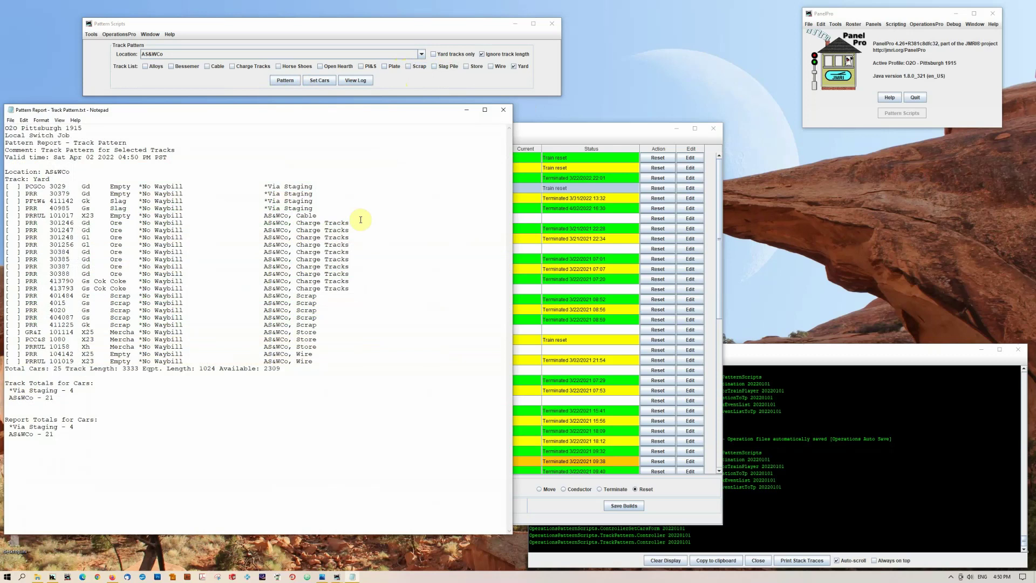
drag(352, 281, 320, 223)
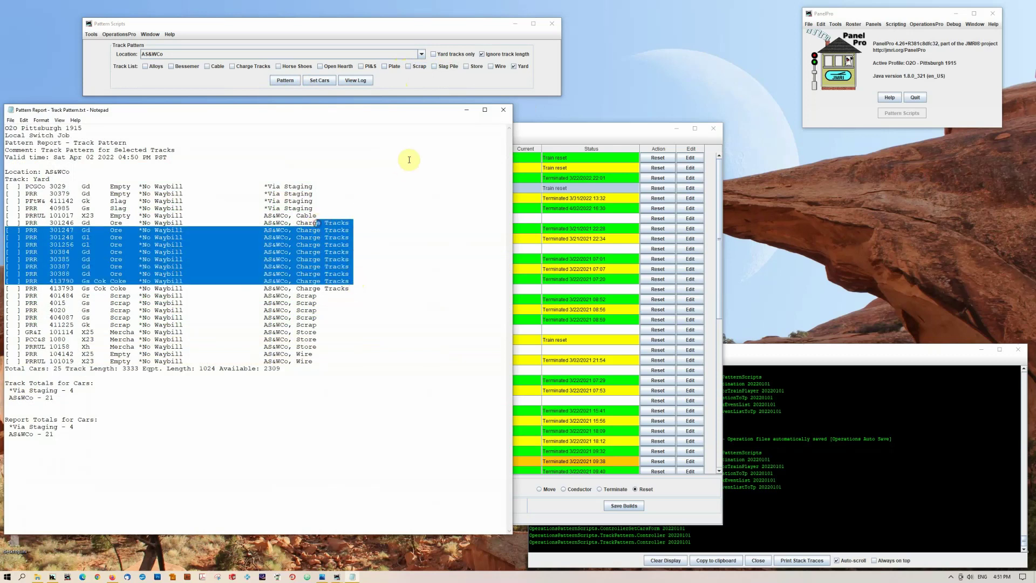